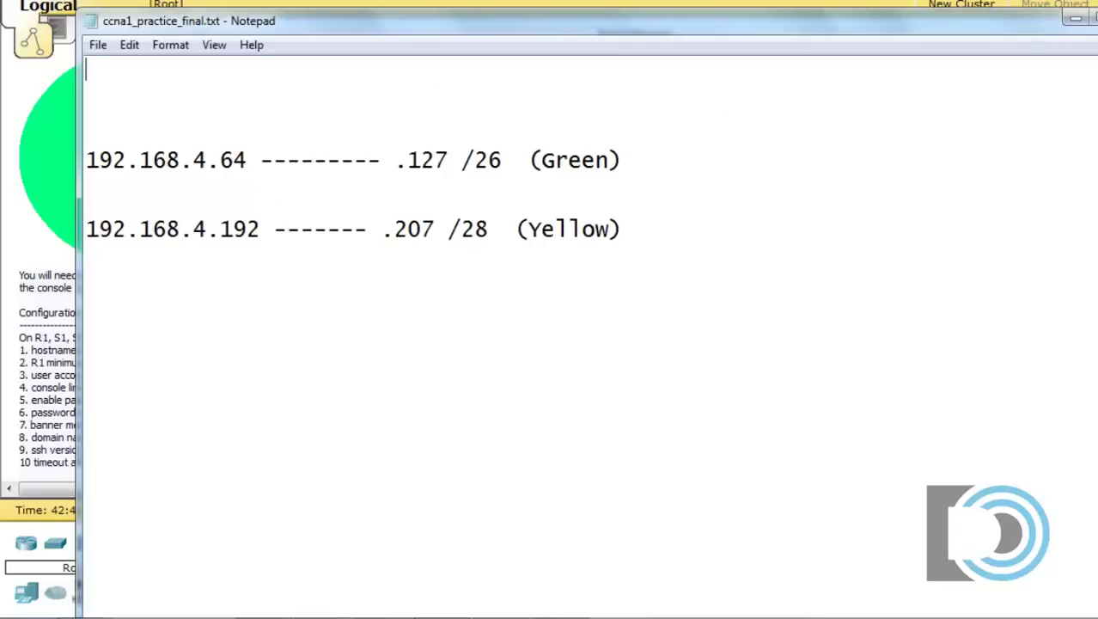
# In ccna1_practice_final.txt, highlight the Green .64/.127 and Yellow .192/.207 boundaries, then narrow the window.
pyautogui.hotkey('alt', 'Tab')
pyautogui.doubleClick(225, 160)
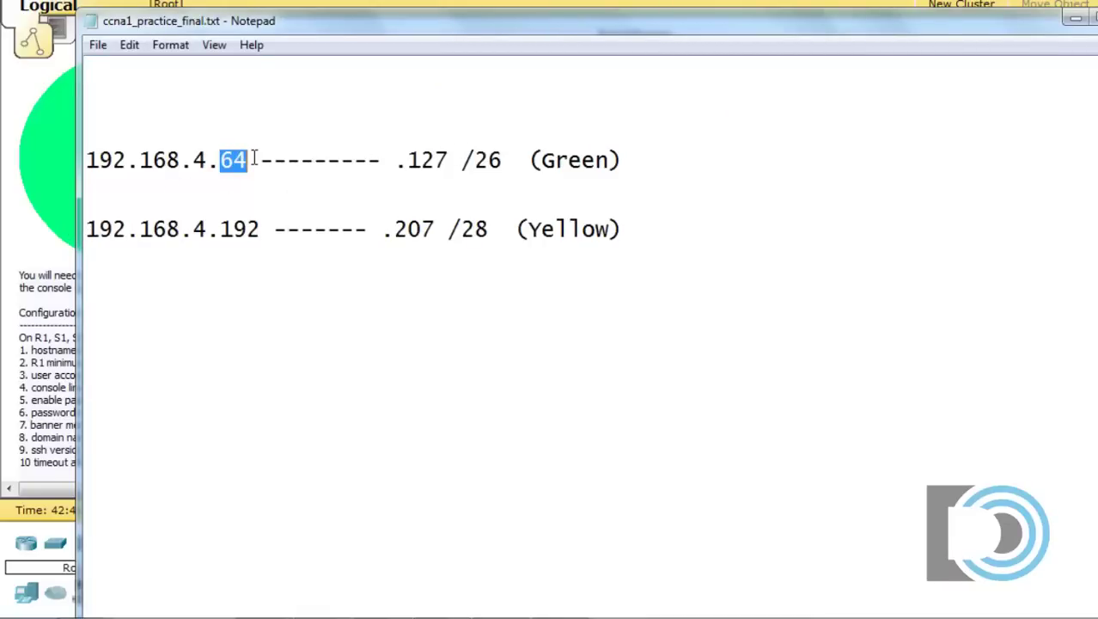
pyautogui.click(406, 160)
pyautogui.doubleClick(408, 160)
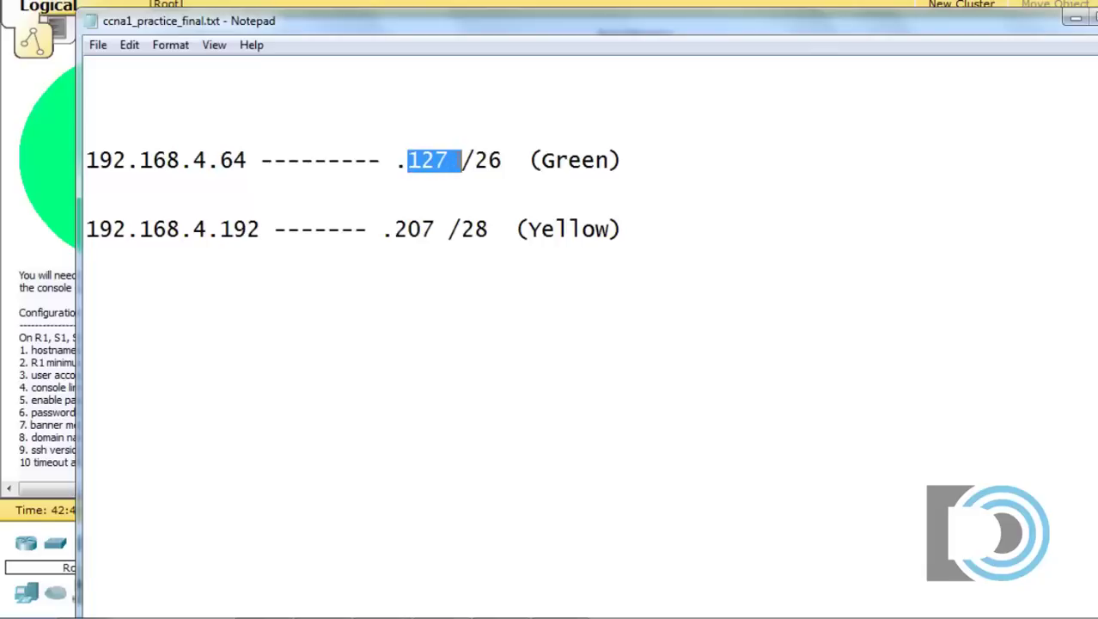
pyautogui.click(491, 336)
pyautogui.moveTo(225, 236); pyautogui.dragTo(281, 247)
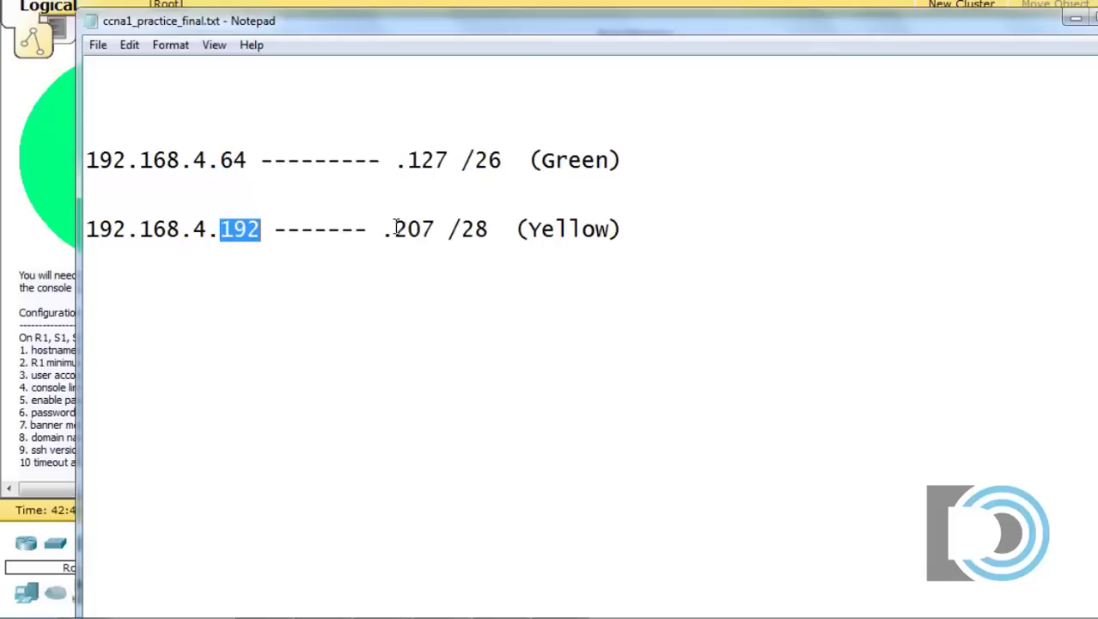
pyautogui.moveTo(393, 228); pyautogui.dragTo(436, 231)
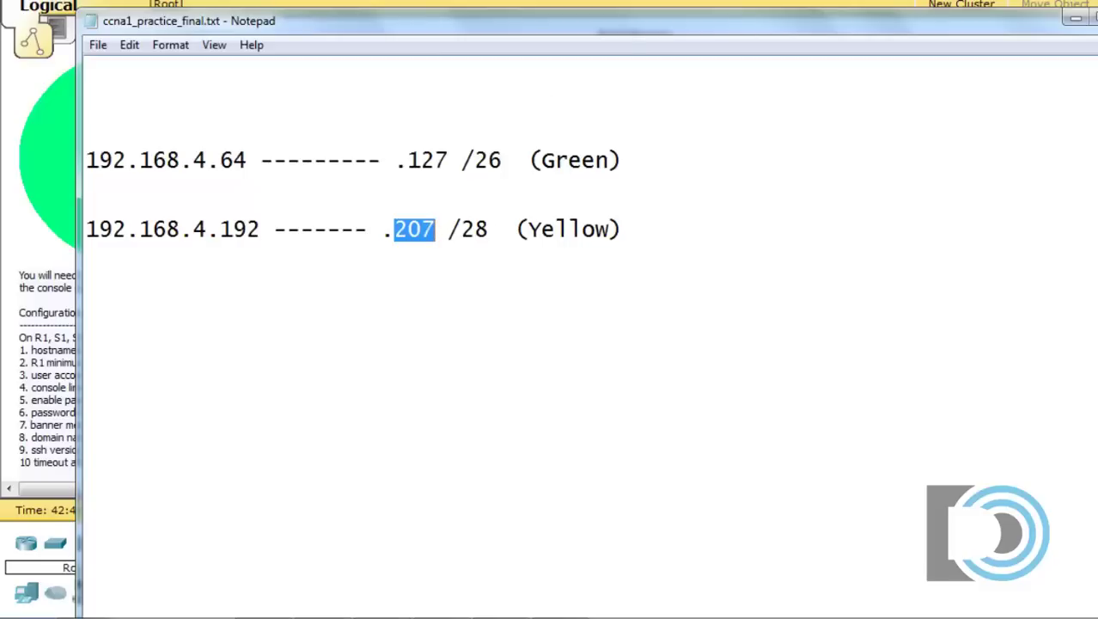
pyautogui.moveTo(1097, 206); pyautogui.dragTo(890, 206)
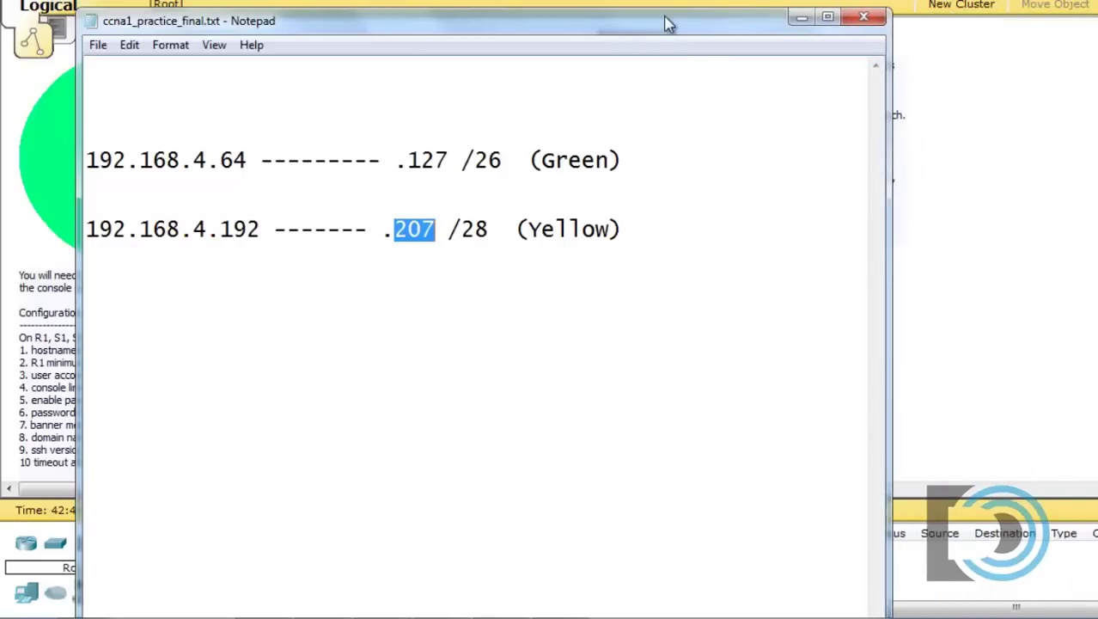
# Move Notepad aside and reposition PC1 below switch S1 in the green network.
pyautogui.moveTo(668, 24); pyautogui.dragTo(1001, 187)
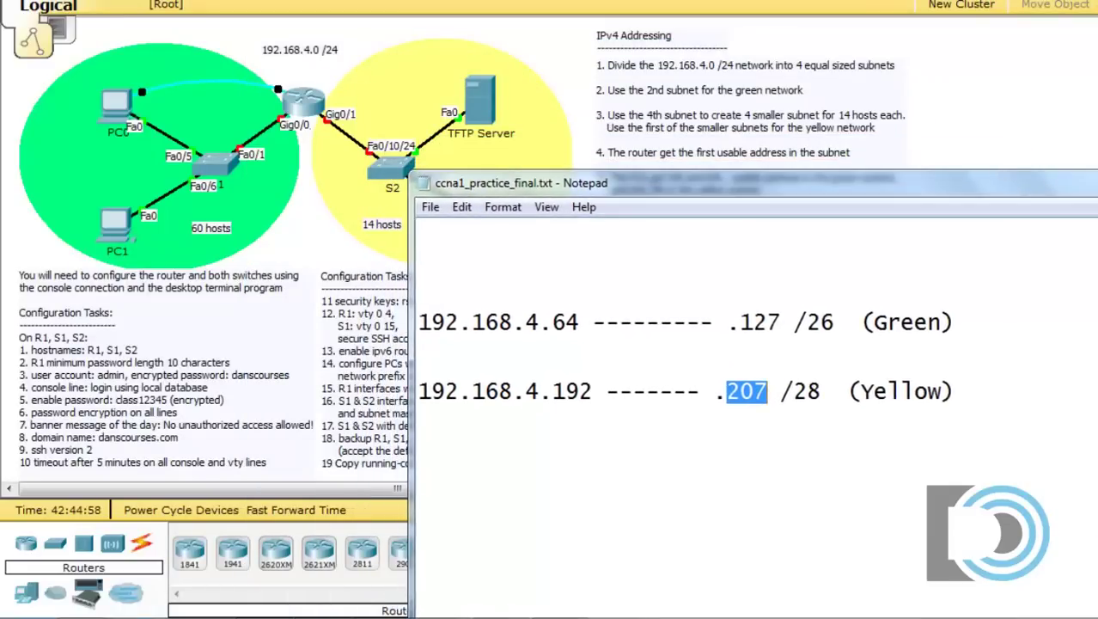
pyautogui.click(860, 162)
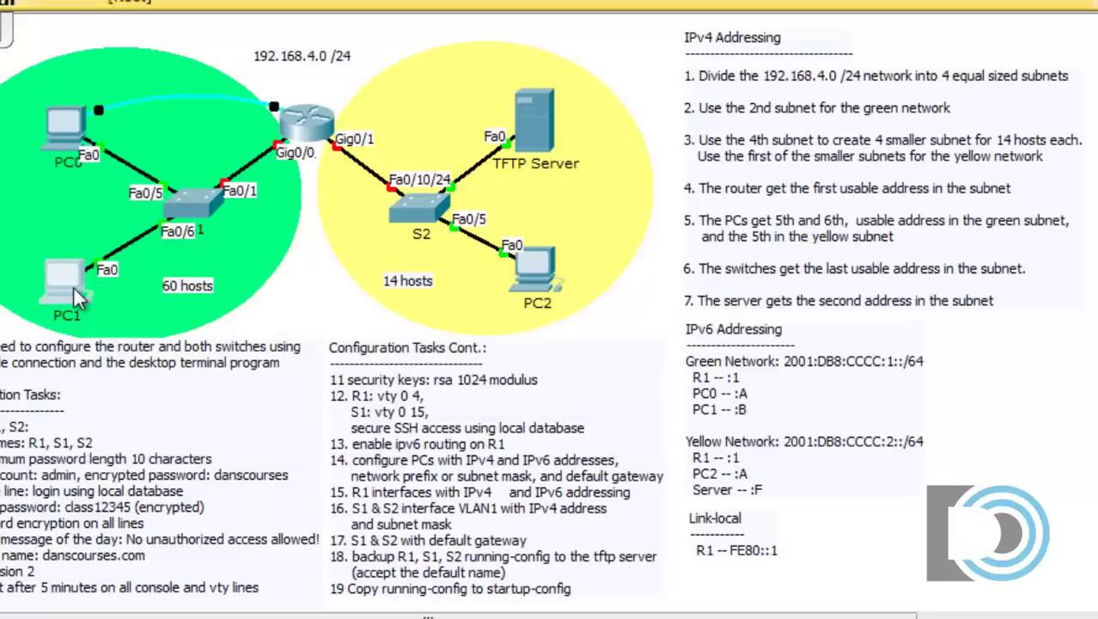
pyautogui.moveTo(74, 291); pyautogui.dragTo(69, 244)
pyautogui.moveTo(52, 207); pyautogui.dragTo(51, 258)
# Open PC0's IP Configuration and place the subnet notes at the top right beside it.
pyautogui.click(48, 117)
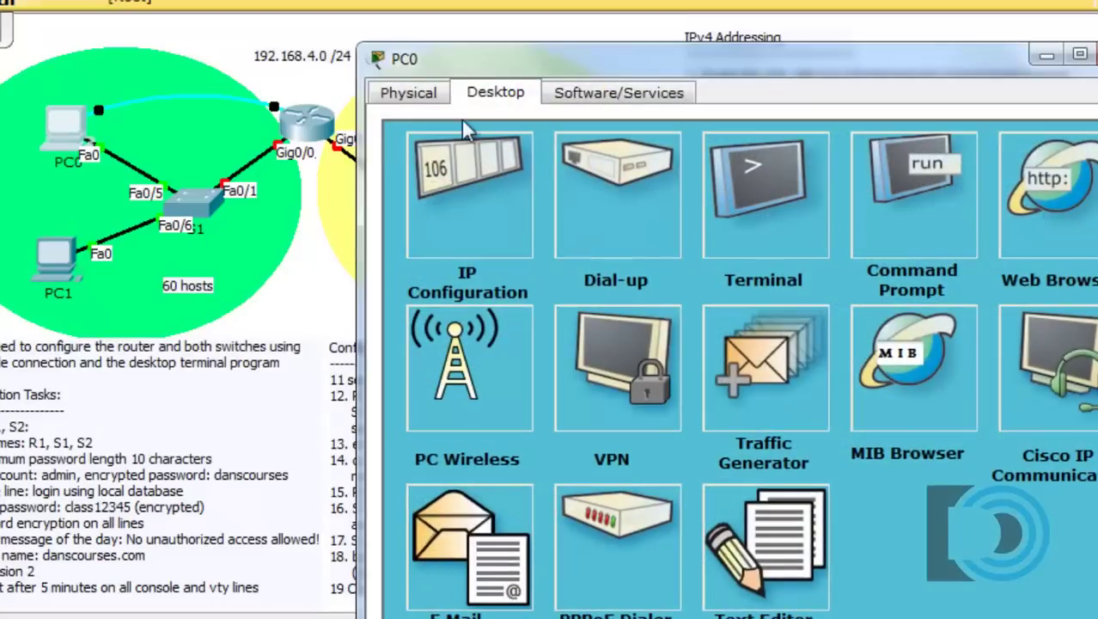
pyautogui.moveTo(651, 60); pyautogui.dragTo(270, 6)
pyautogui.click(712, 121)
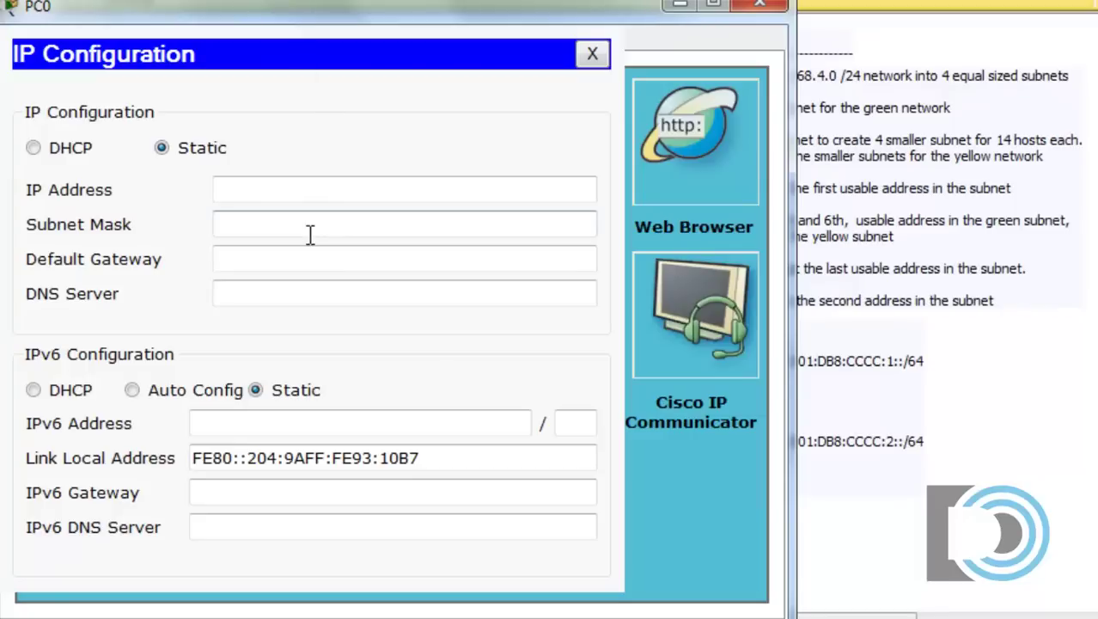
pyautogui.hotkey('alt', 'Tab')
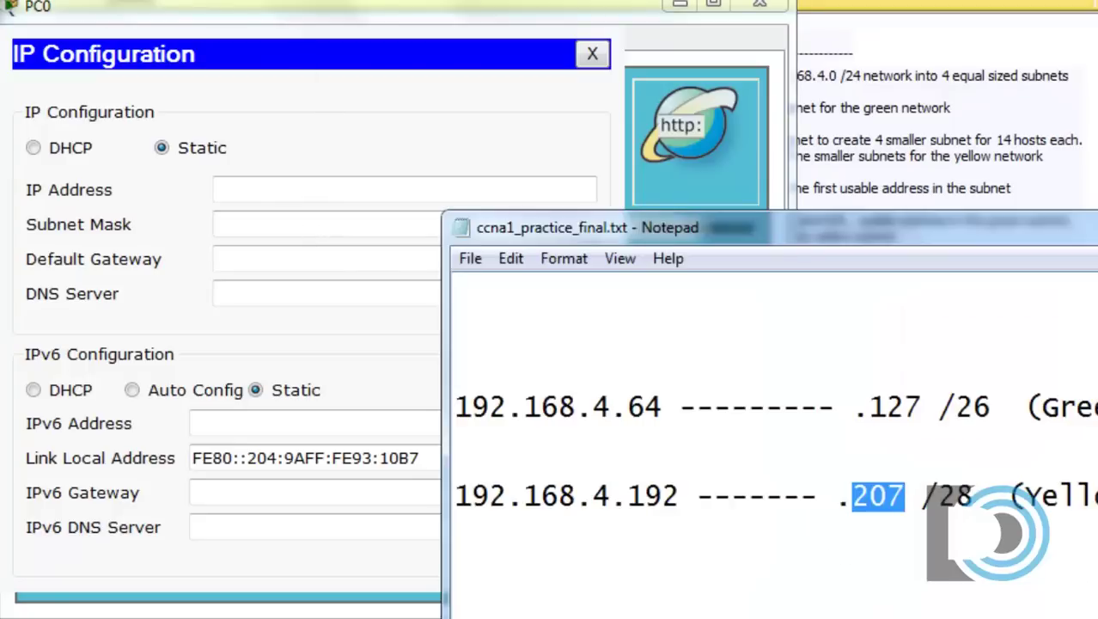
pyautogui.moveTo(449, 551); pyautogui.dragTo(732, 507)
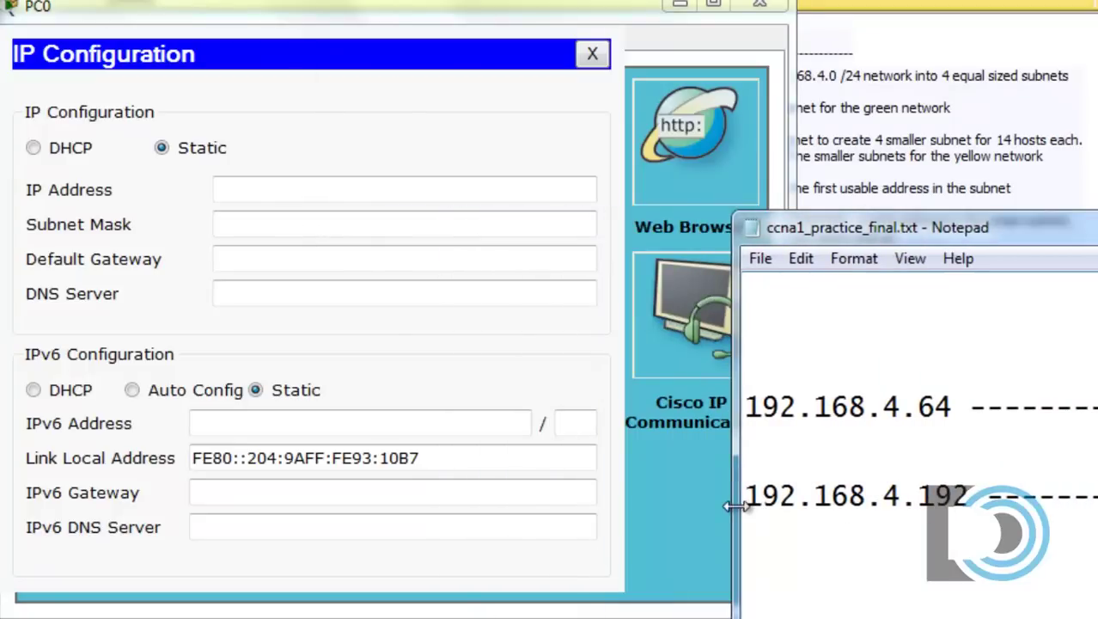
pyautogui.moveTo(1028, 243); pyautogui.dragTo(1083, 4)
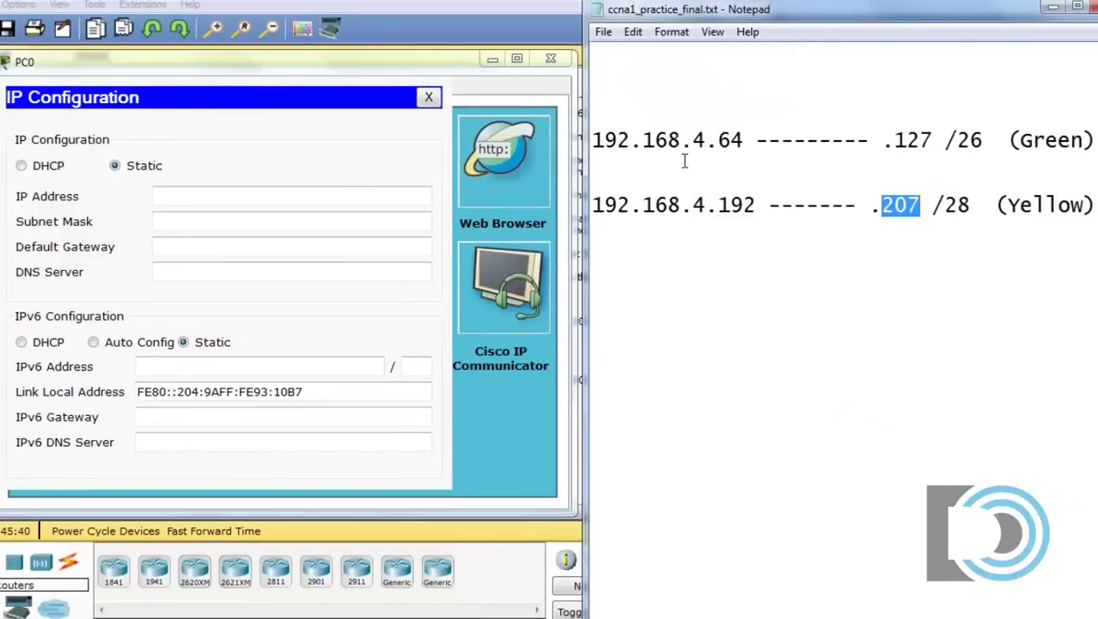
pyautogui.moveTo(719, 140); pyautogui.dragTo(746, 137)
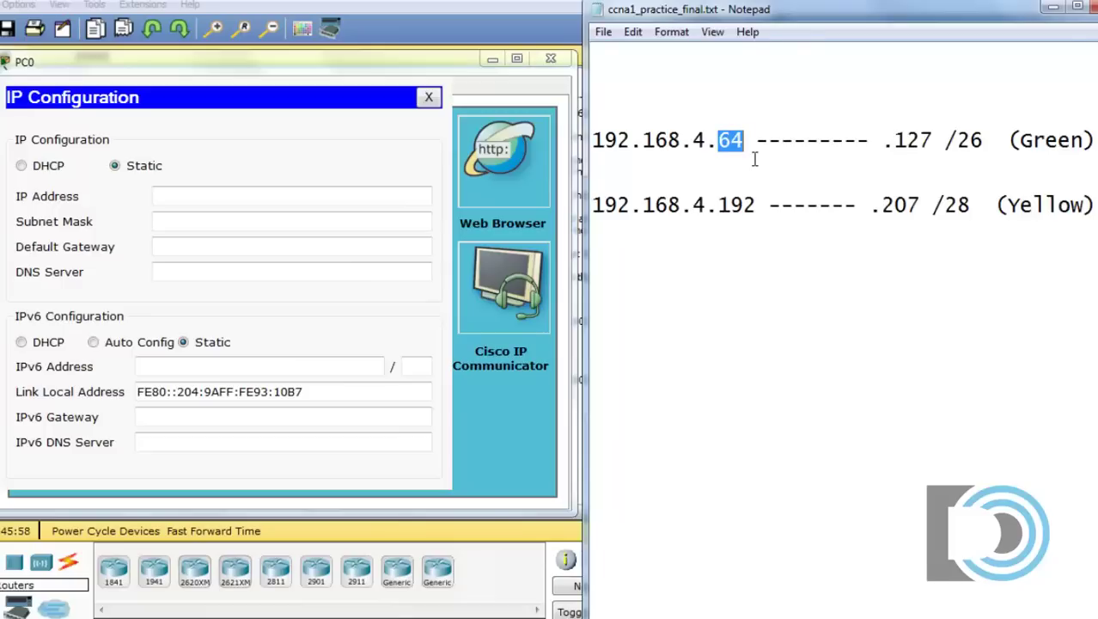
# Enter 192.168.4.69 for PC0, change the mask's last octet to 192, and set gateway 192.168.4.65.
pyautogui.click(165, 192)
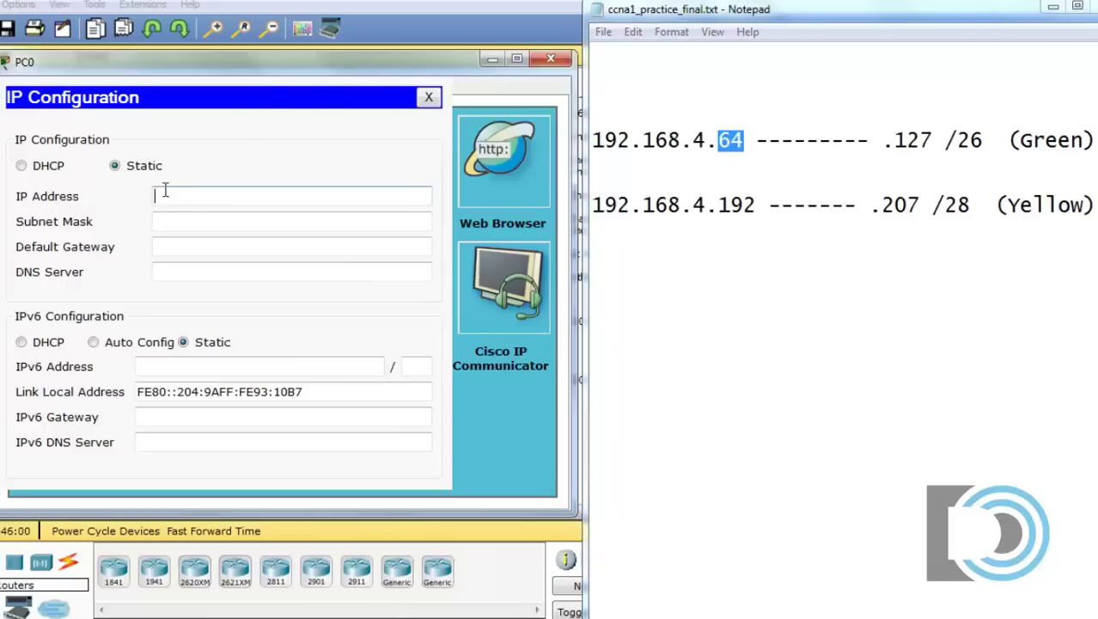
pyautogui.write('192.168.4.69')
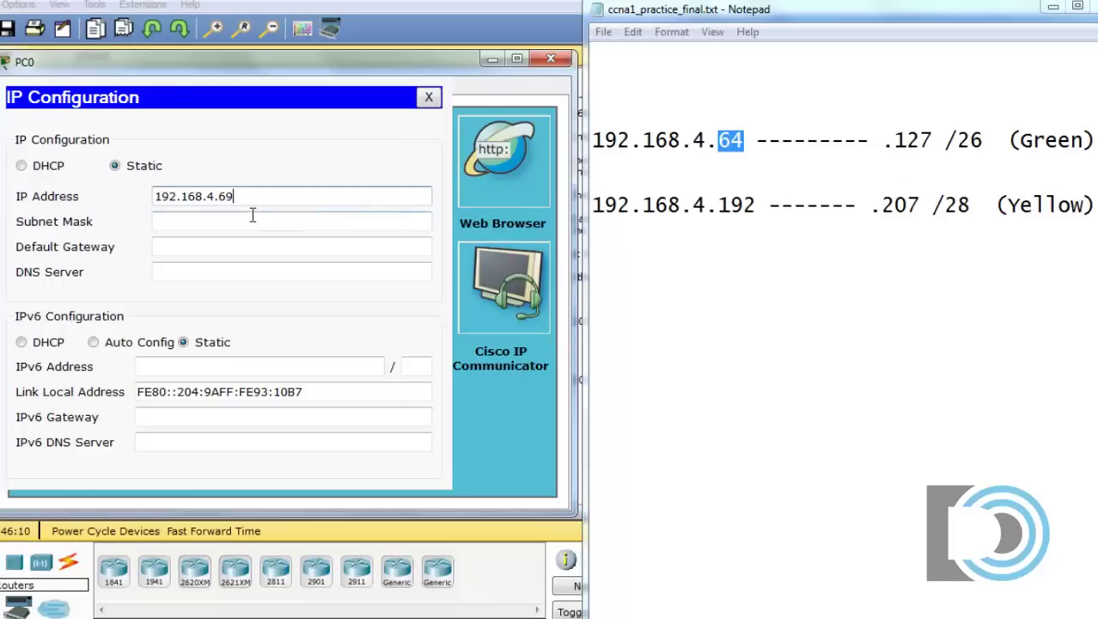
pyautogui.click(180, 221)
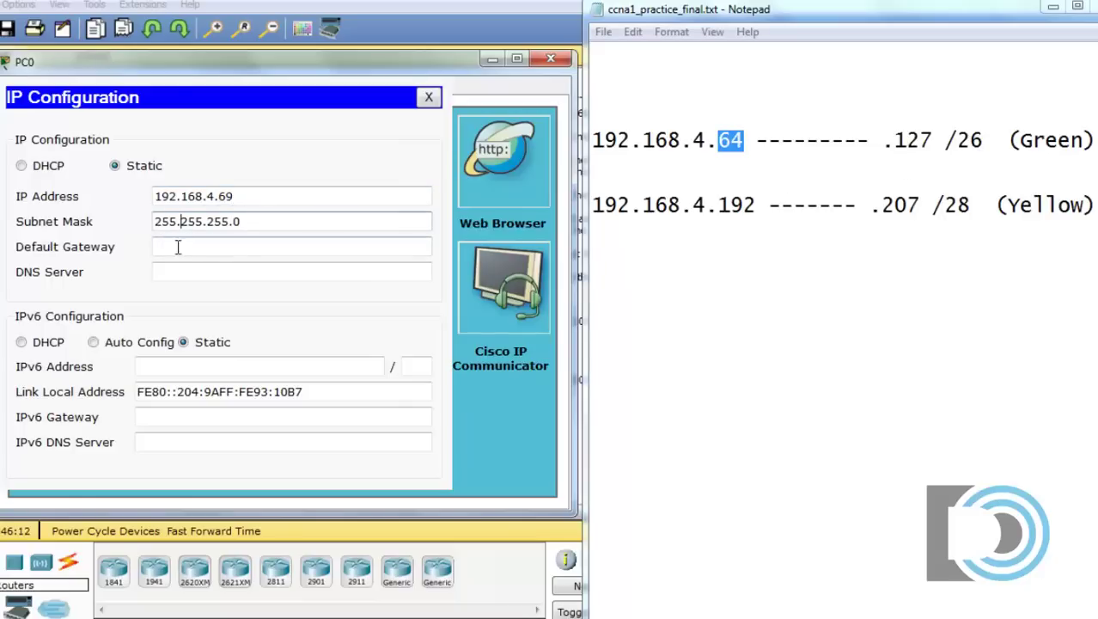
pyautogui.moveTo(232, 222); pyautogui.dragTo(258, 221)
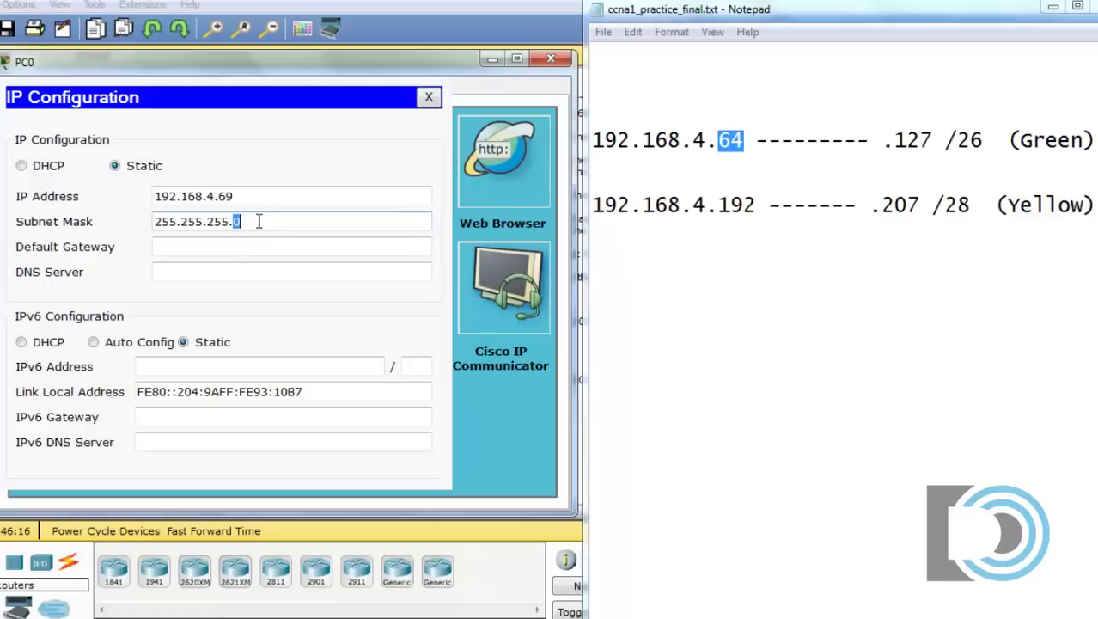
pyautogui.write('192')
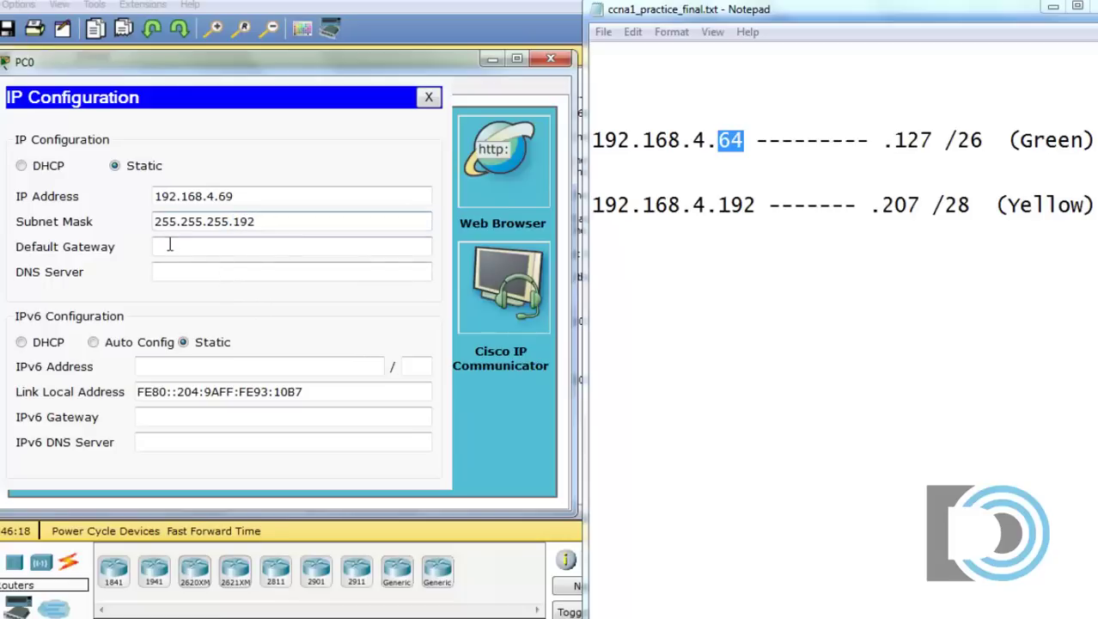
pyautogui.click(170, 245)
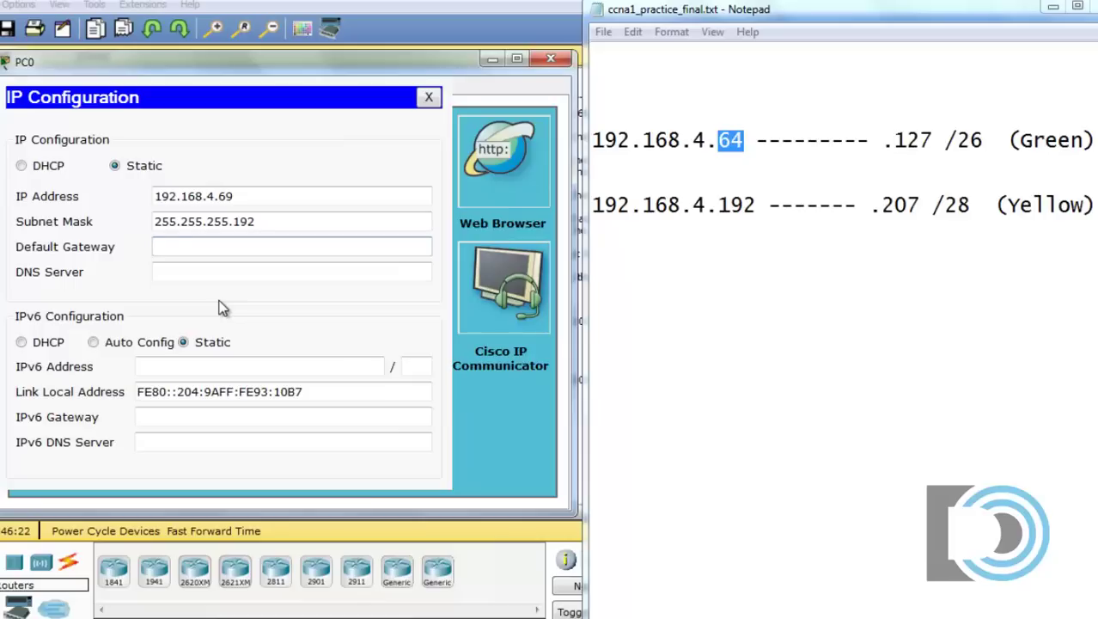
pyautogui.write('192.168.4.65')
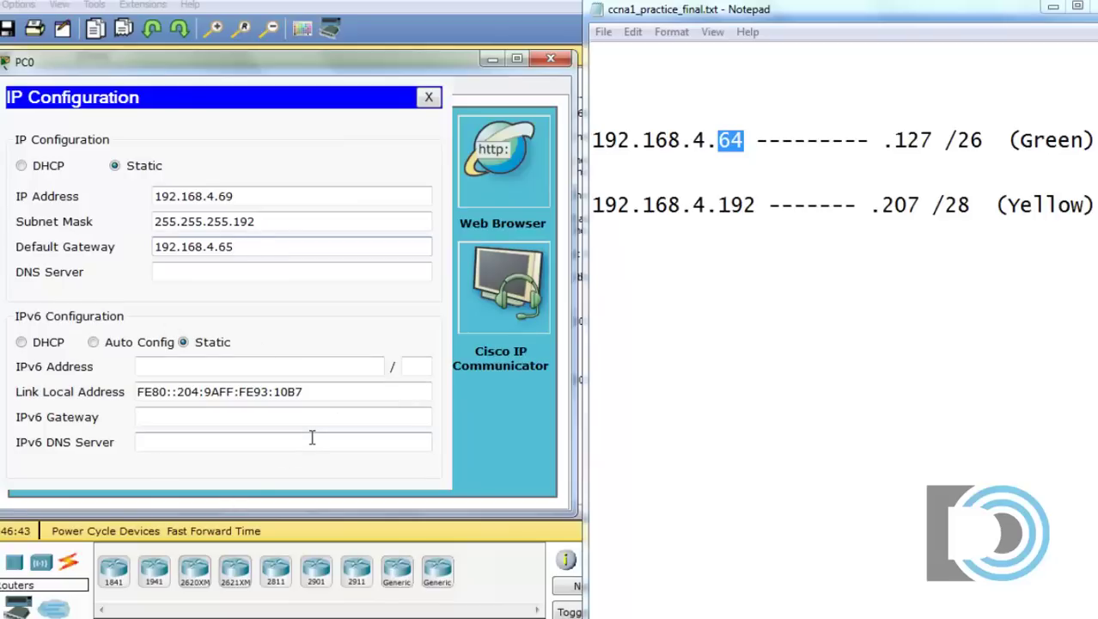
pyautogui.moveTo(370, 62); pyautogui.dragTo(335, 60)
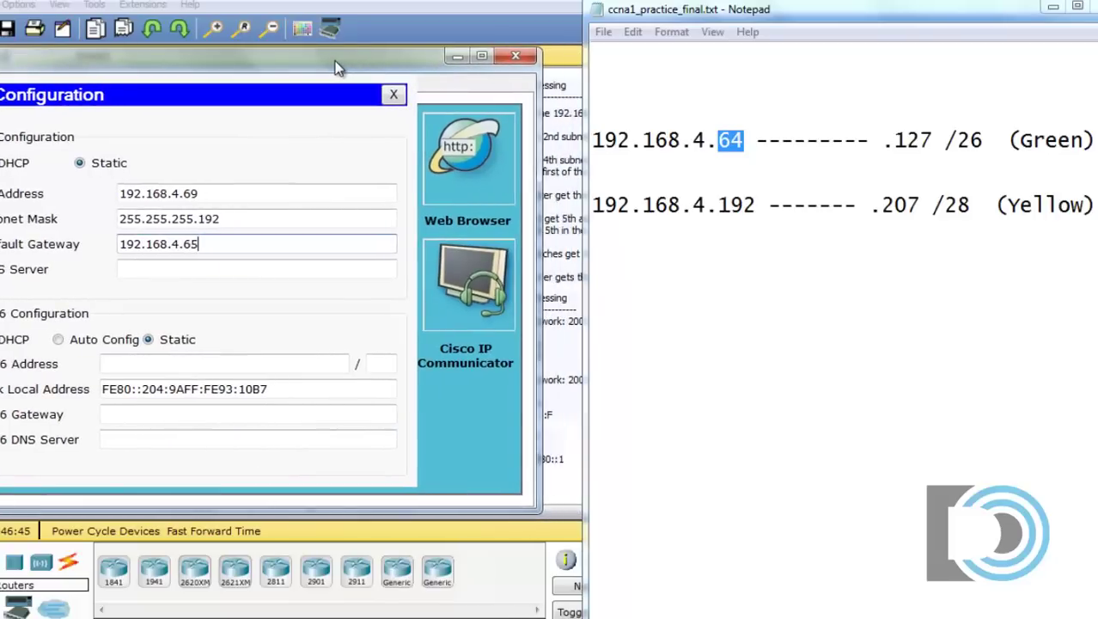
# Rearrange PC0's window and the notes so the IPv6 addressing plan is visible.
pyautogui.moveTo(415, 53); pyautogui.dragTo(281, 50)
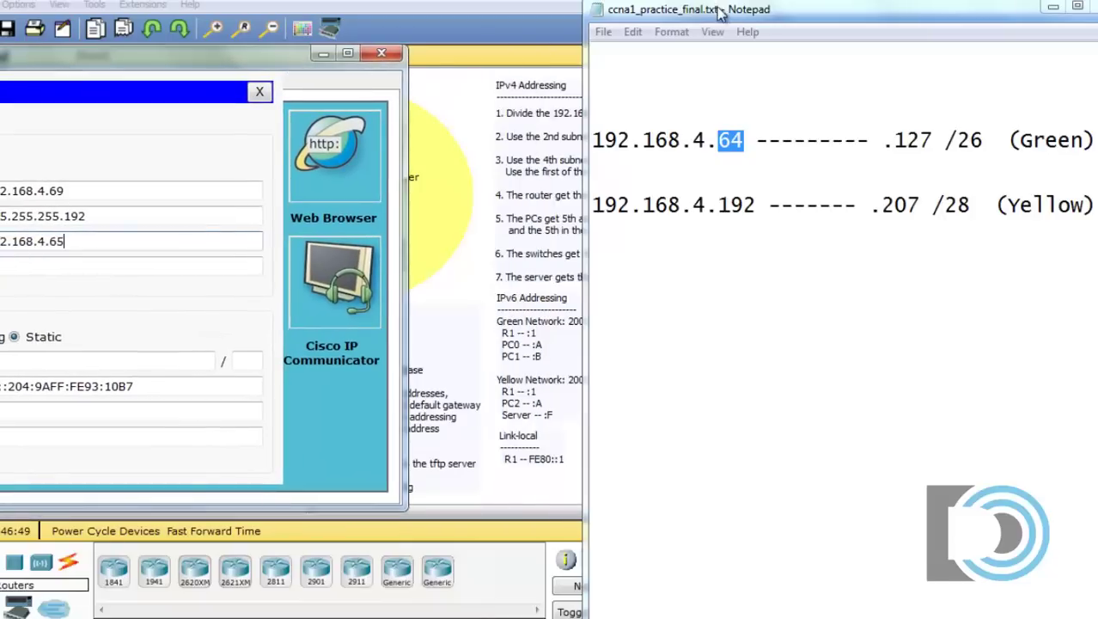
pyautogui.moveTo(722, 12); pyautogui.dragTo(628, 348)
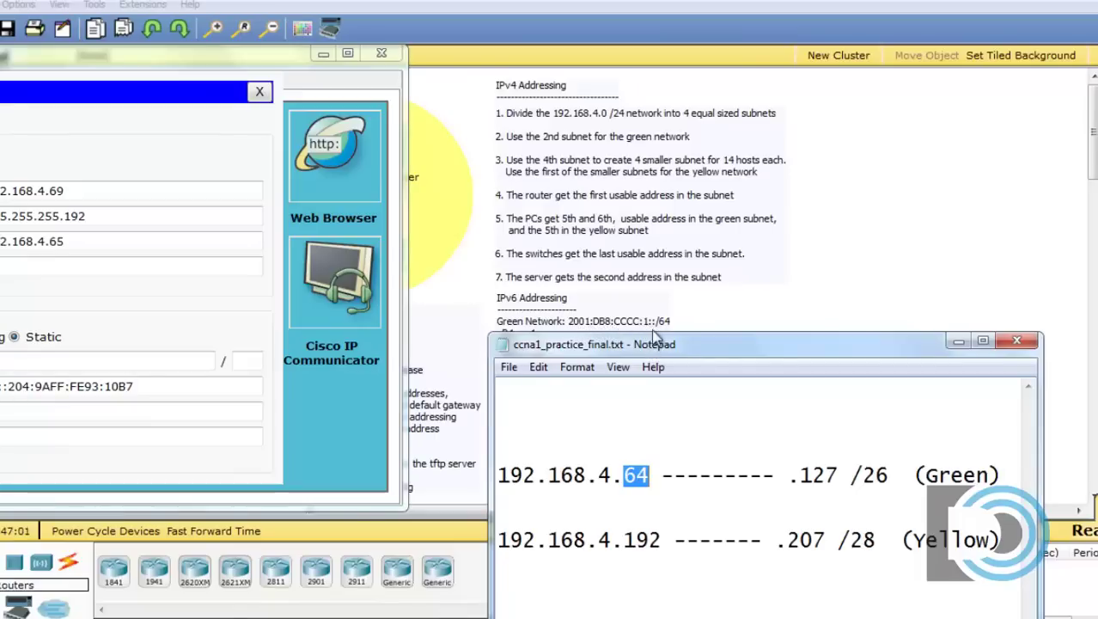
pyautogui.moveTo(650, 348); pyautogui.dragTo(812, 397)
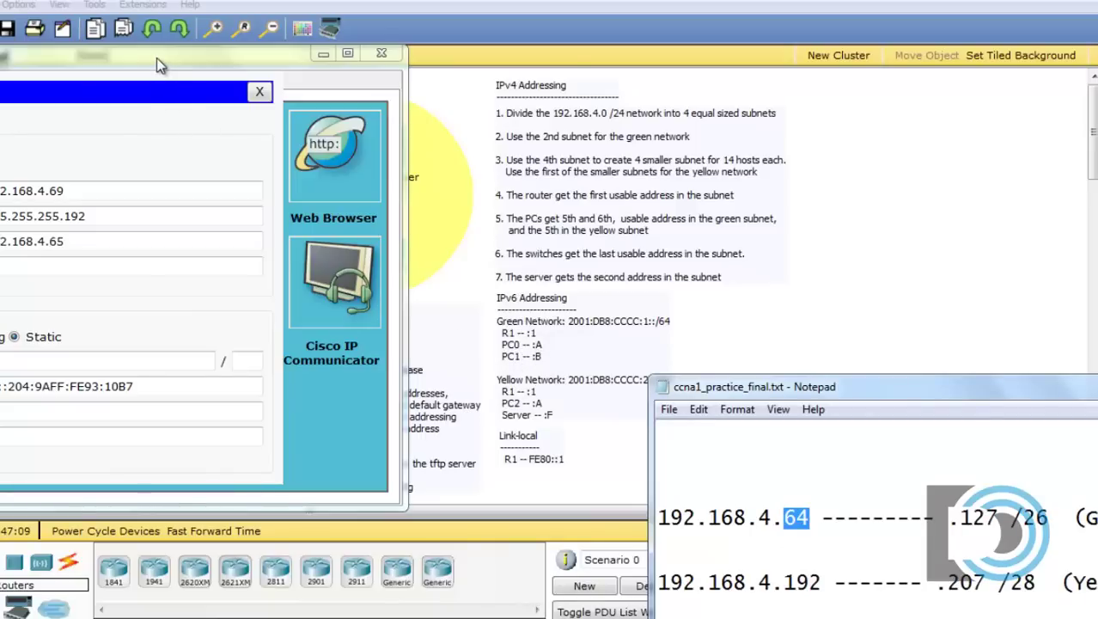
pyautogui.moveTo(157, 58); pyautogui.dragTo(477, 72)
# Enter IPv6 address 2001:DB8:CCCC:1::A with prefix length 64 on PC0.
pyautogui.click(303, 369)
pyautogui.write('2')
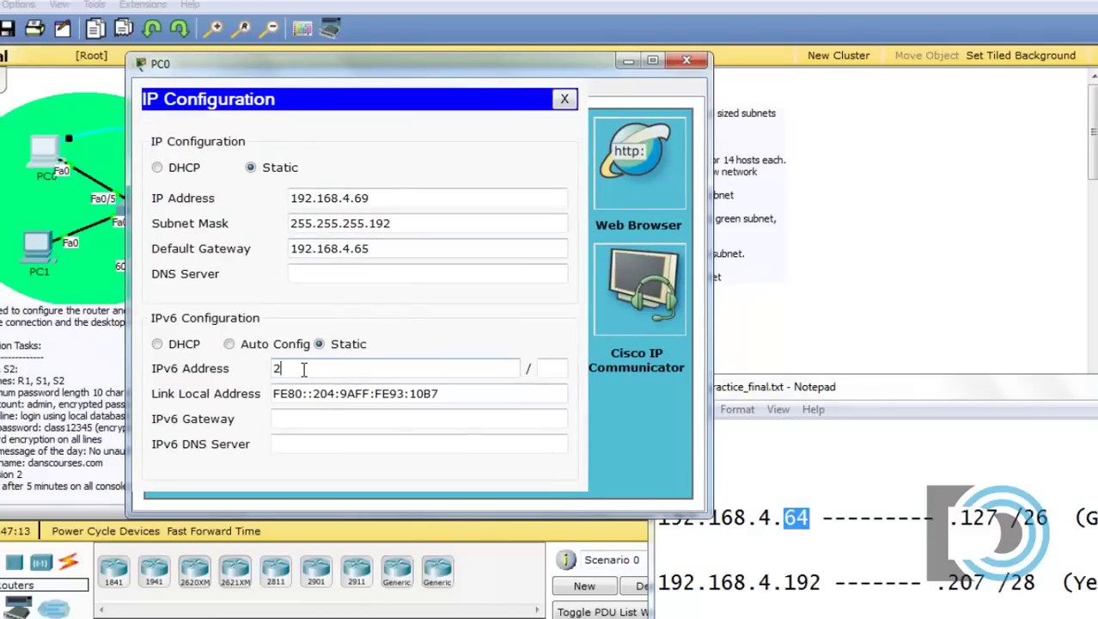
pyautogui.write('001:DB8:')
pyautogui.write('CCCC')
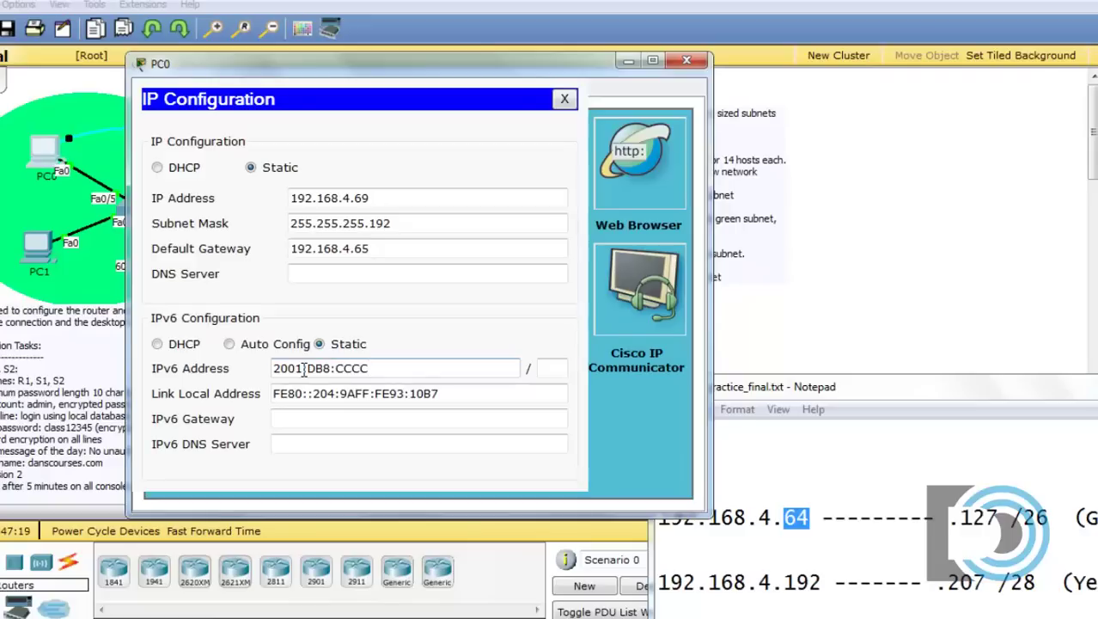
pyautogui.write(':1::A')
pyautogui.click(544, 368)
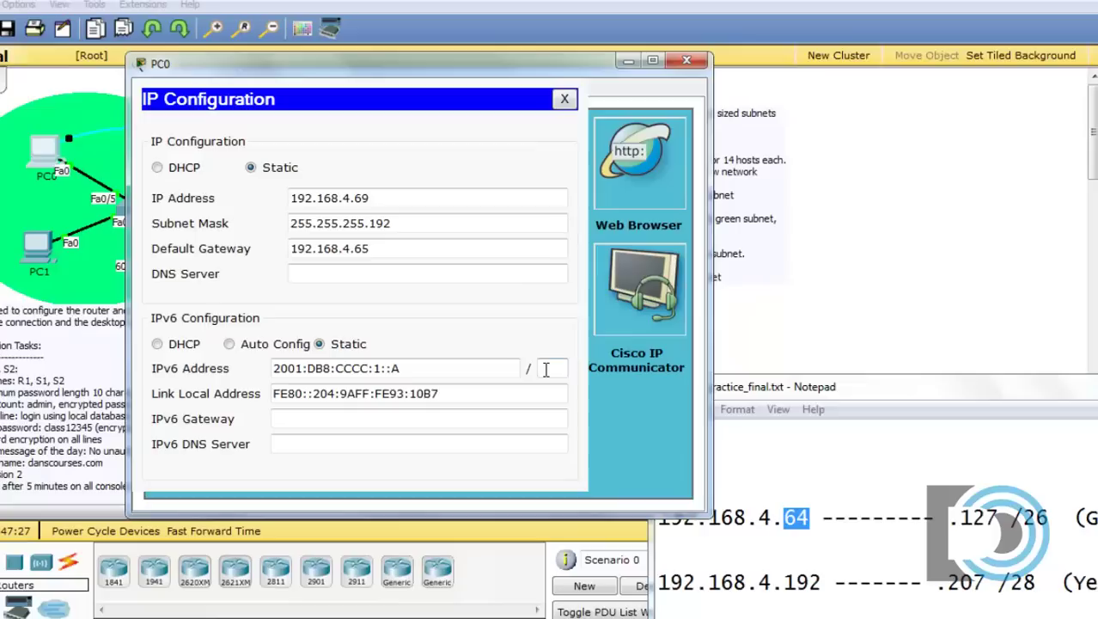
pyautogui.write('64')
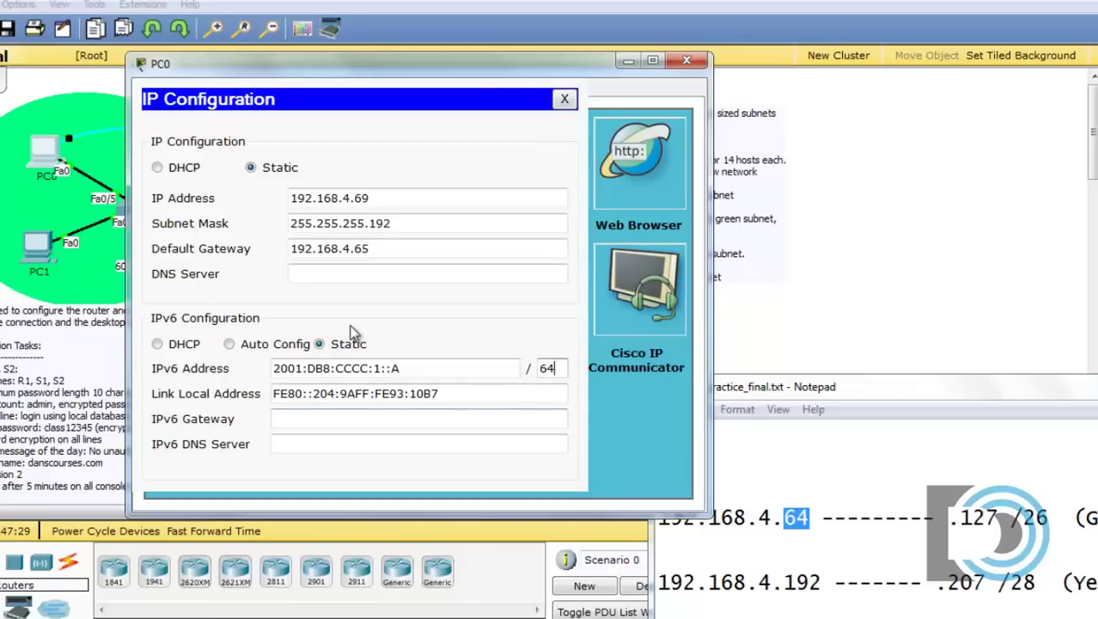
pyautogui.click(283, 417)
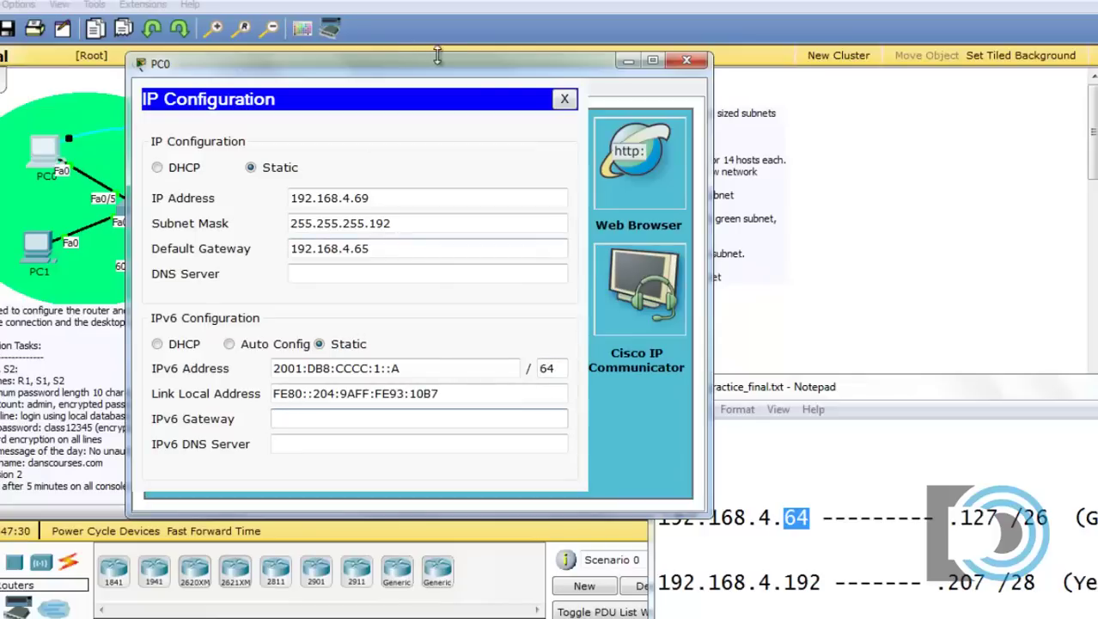
# Check the plan, then enter FE80::1 as PC0's IPv6 gateway.
pyautogui.moveTo(470, 75); pyautogui.dragTo(220, 68)
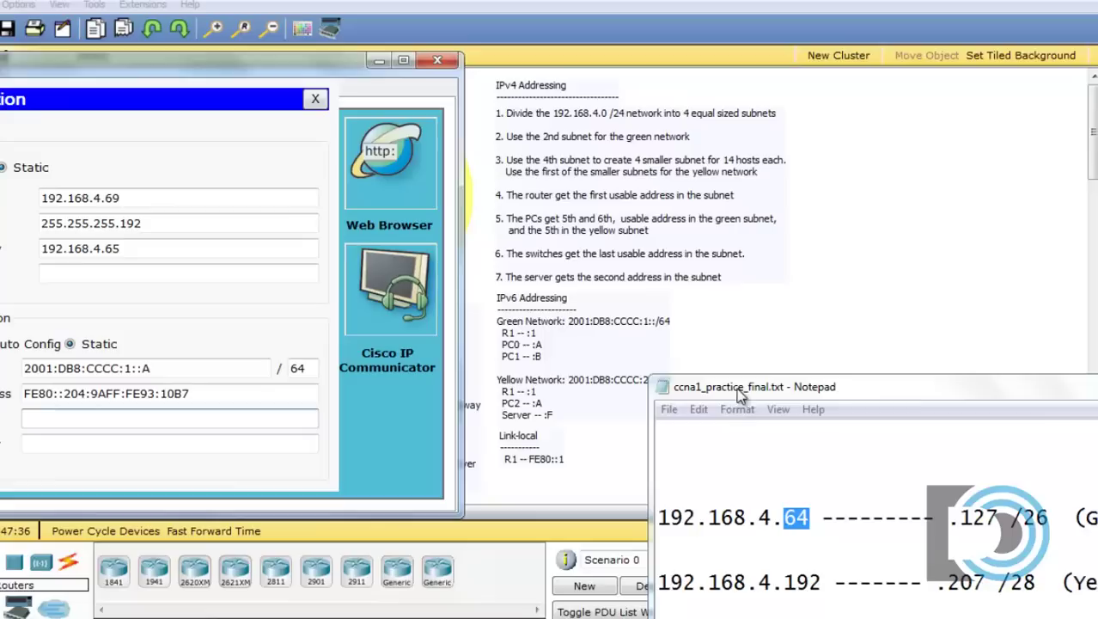
pyautogui.moveTo(714, 386); pyautogui.dragTo(789, 363)
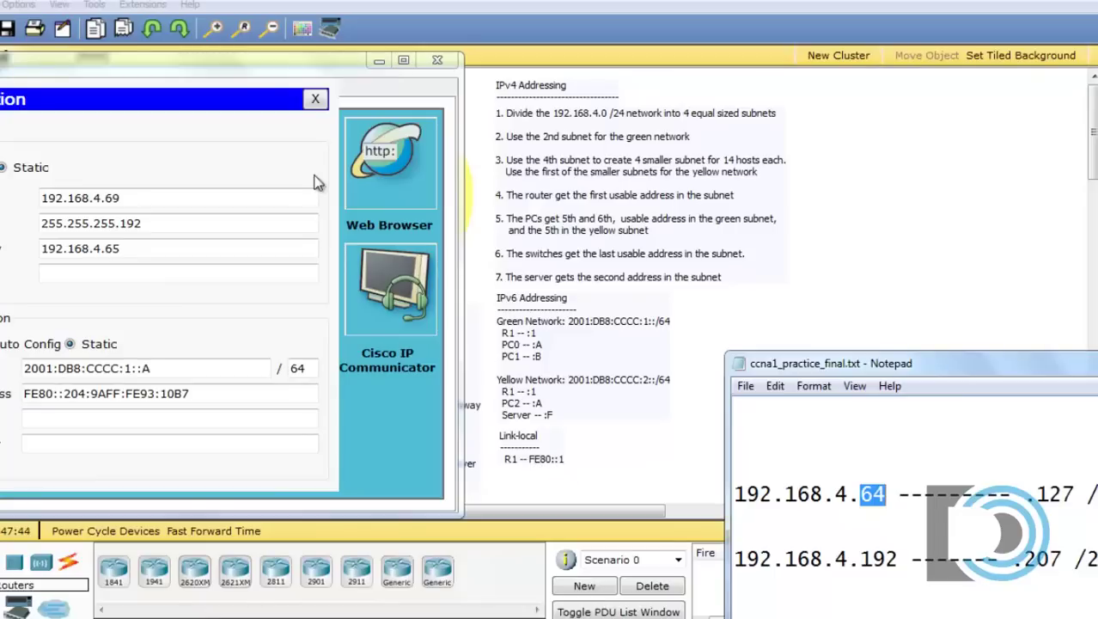
pyautogui.moveTo(228, 62); pyautogui.dragTo(482, 48)
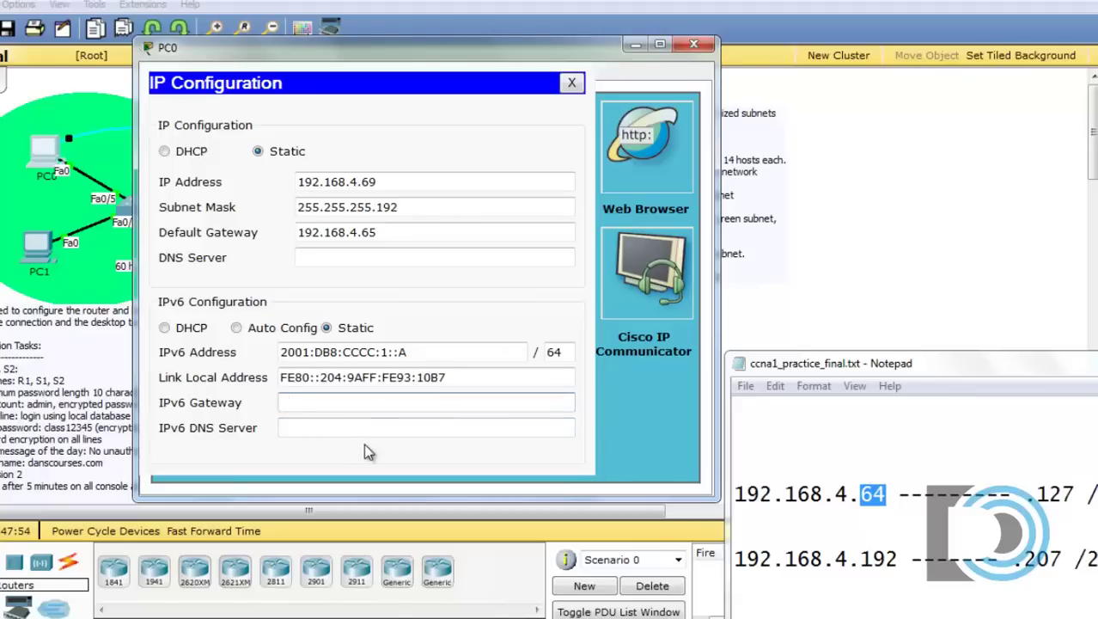
pyautogui.write('FE80::1')
pyautogui.click(344, 427)
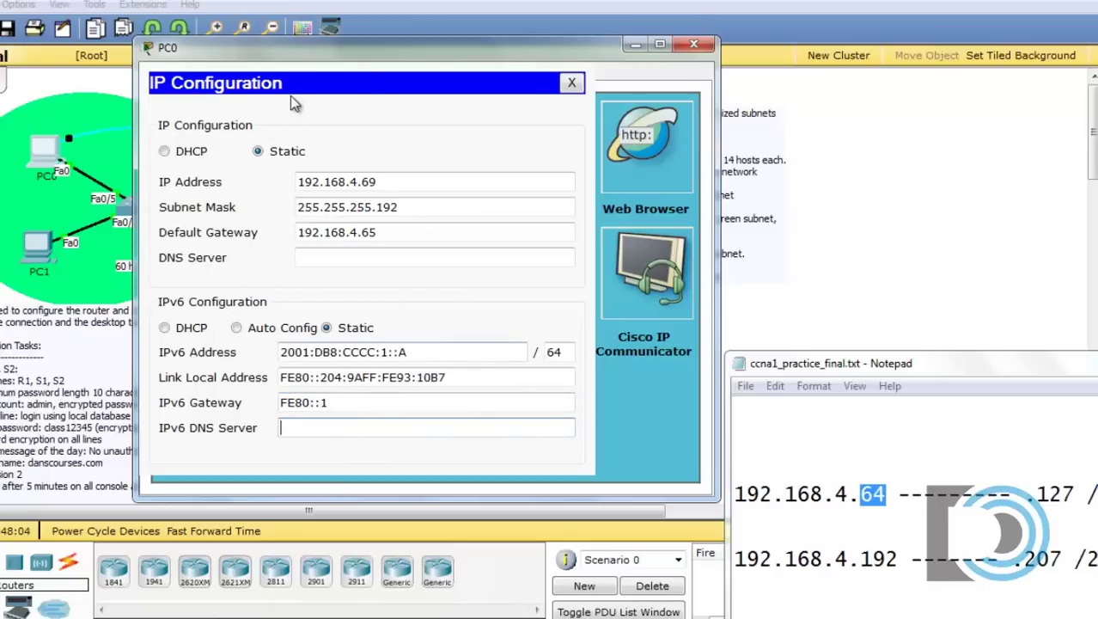
# Close PC0 and open PC1's Desktop IP Configuration.
pyautogui.click(695, 46)
pyautogui.click(37, 252)
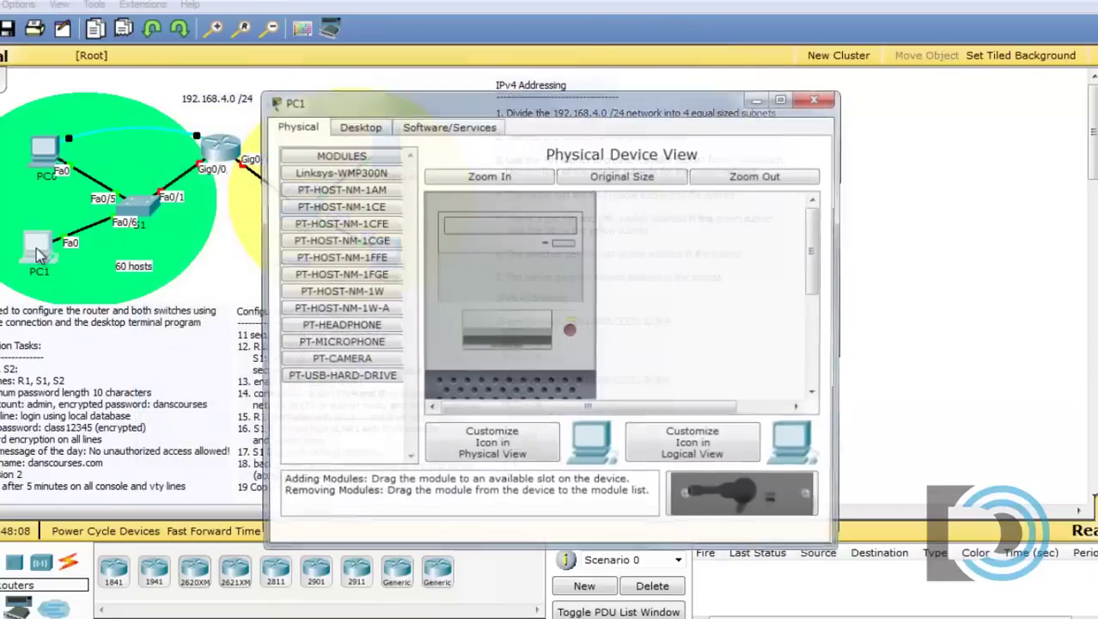
pyautogui.click(359, 127)
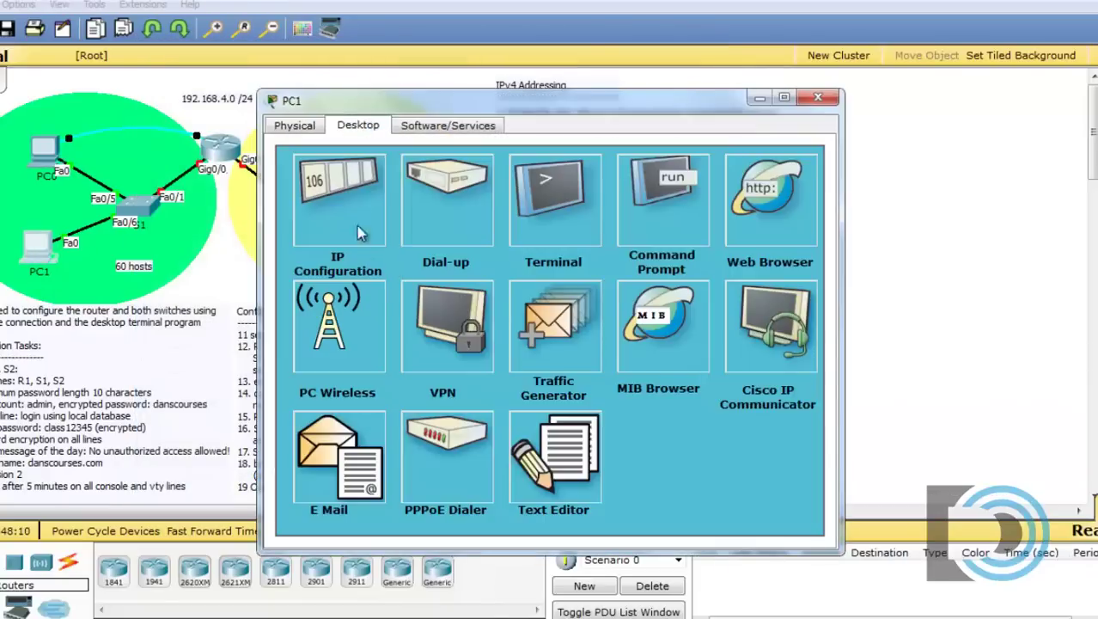
pyautogui.click(344, 206)
# Give PC1 IPv4 192.168.4.70, mask 255.255.255.192 and gateway 192.168.4.65.
pyautogui.click(447, 232)
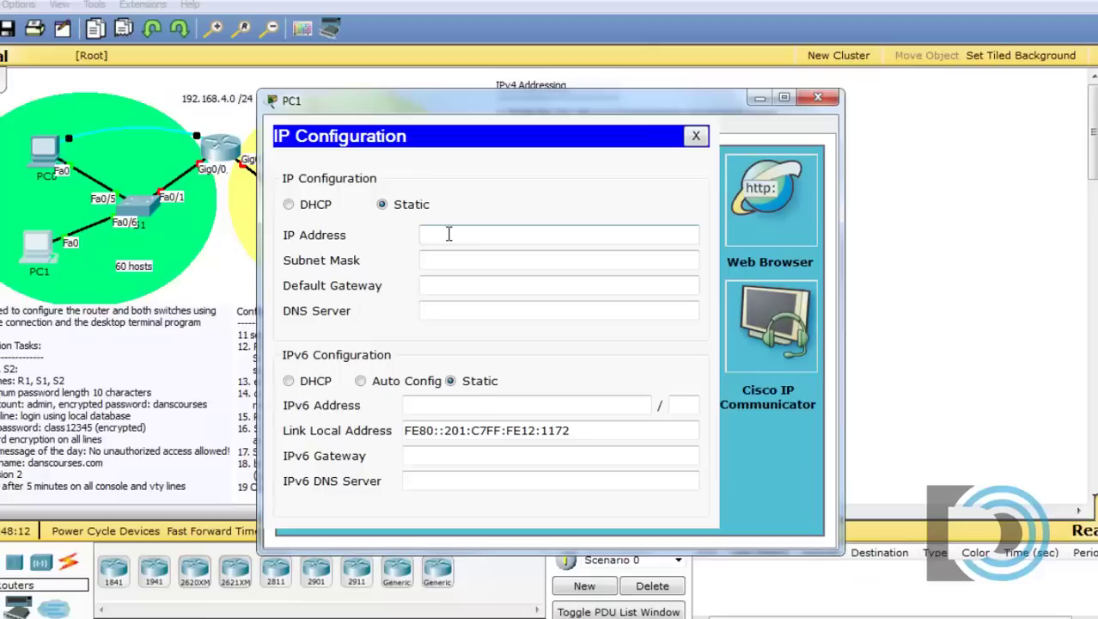
pyautogui.write('192.168.4.70')
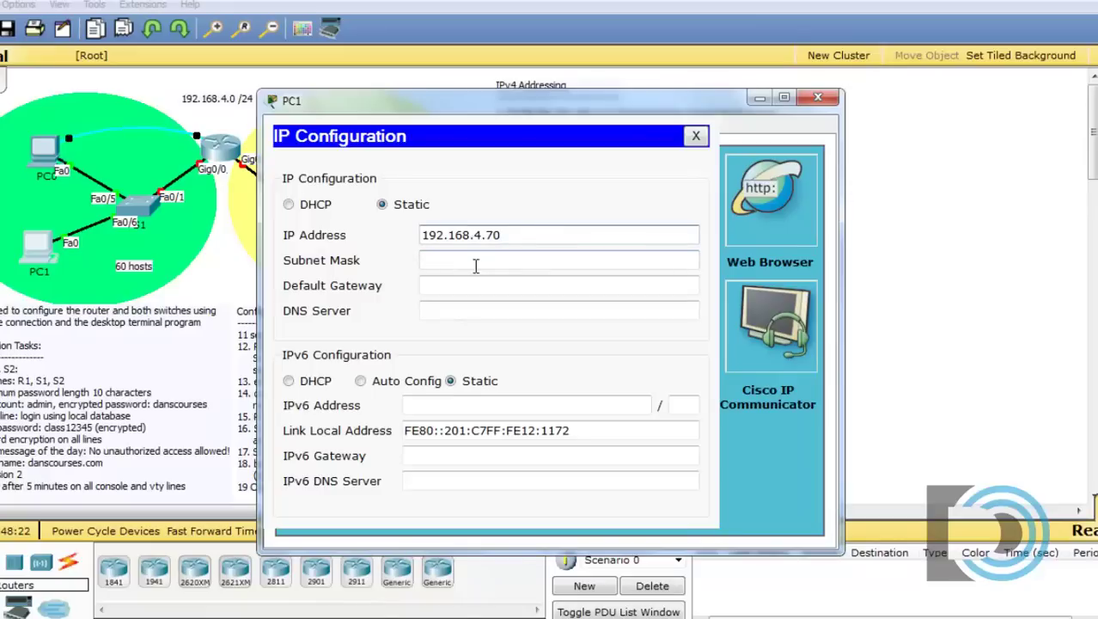
pyautogui.click(446, 266)
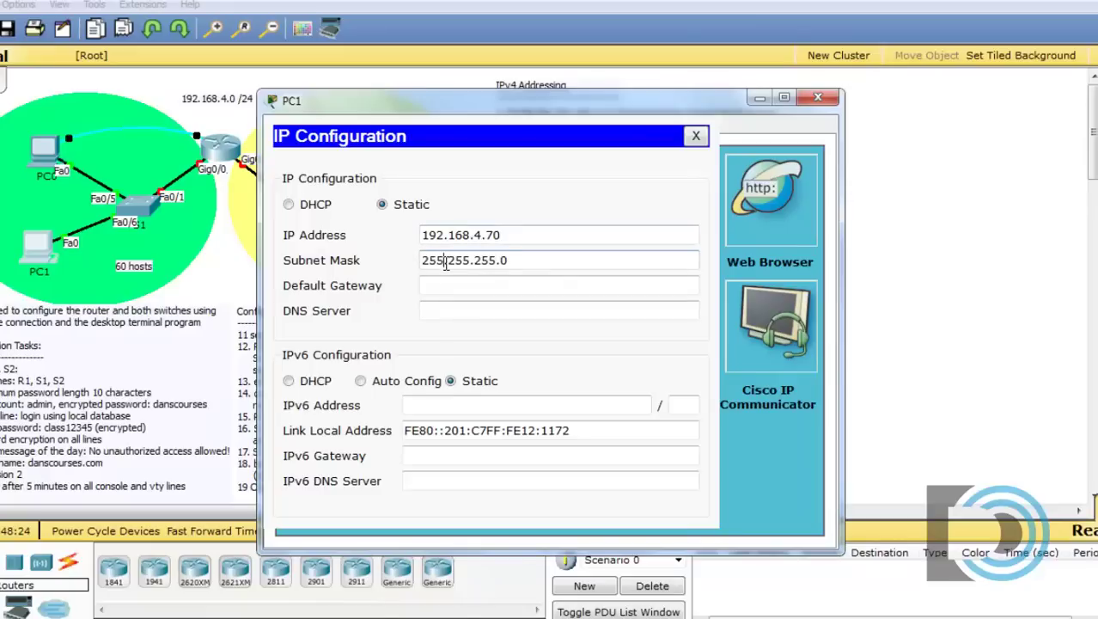
pyautogui.moveTo(503, 266); pyautogui.dragTo(515, 263)
pyautogui.write('192')
pyautogui.click(430, 286)
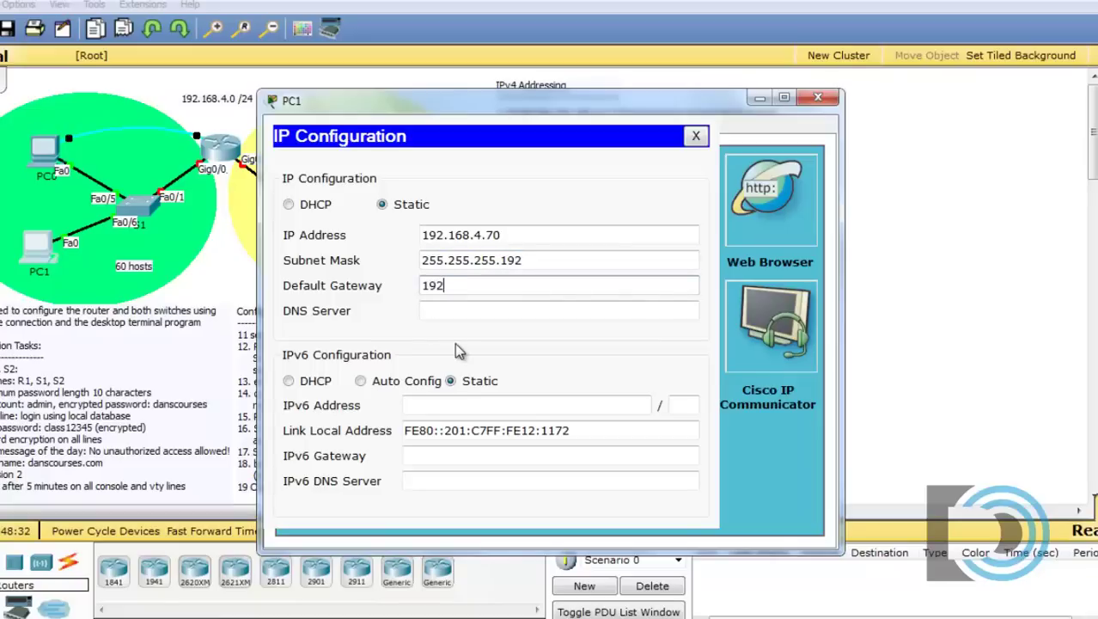
pyautogui.write('192.168.4.65')
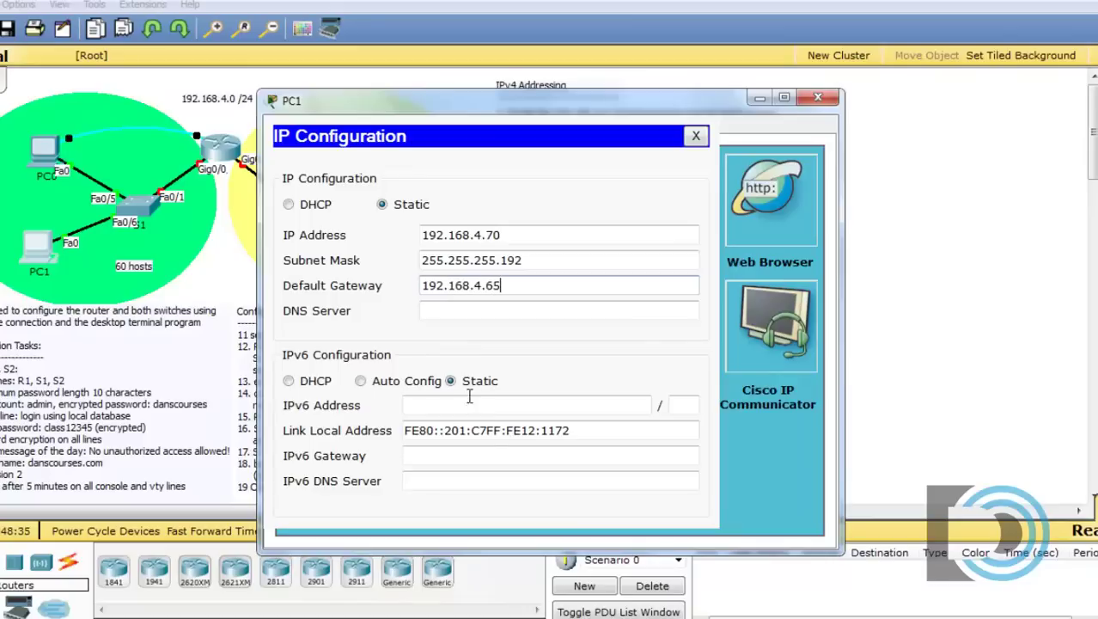
# Set PC1's static IPv6 address 2001:DB8:CCCC:1::B with prefix 64.
pyautogui.click(425, 409)
pyautogui.click(498, 479)
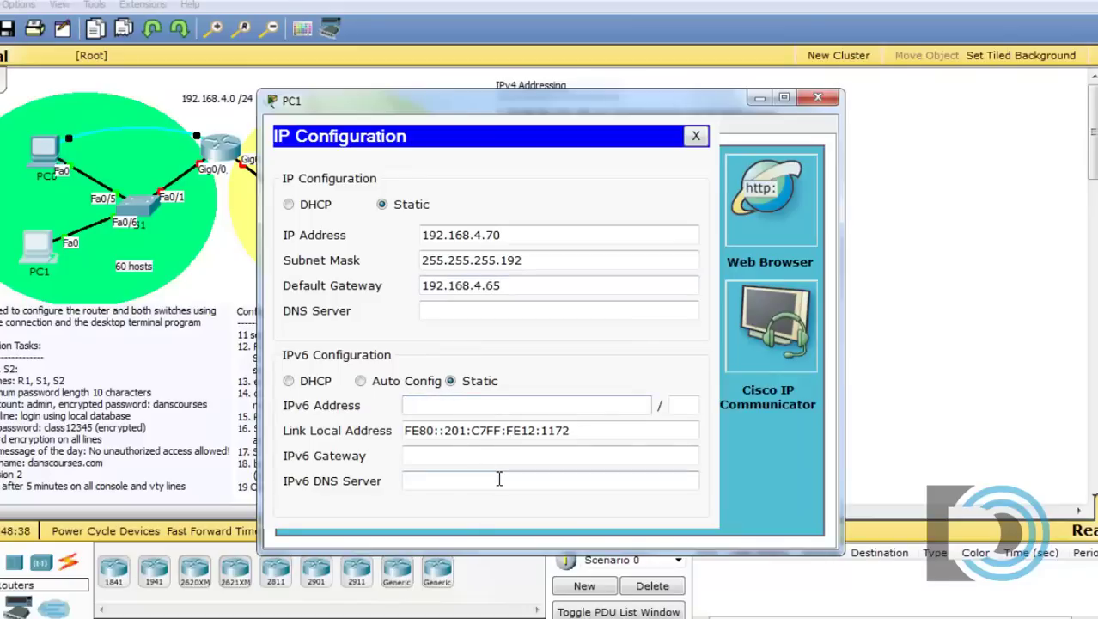
pyautogui.write('2001:DB8:CCCC')
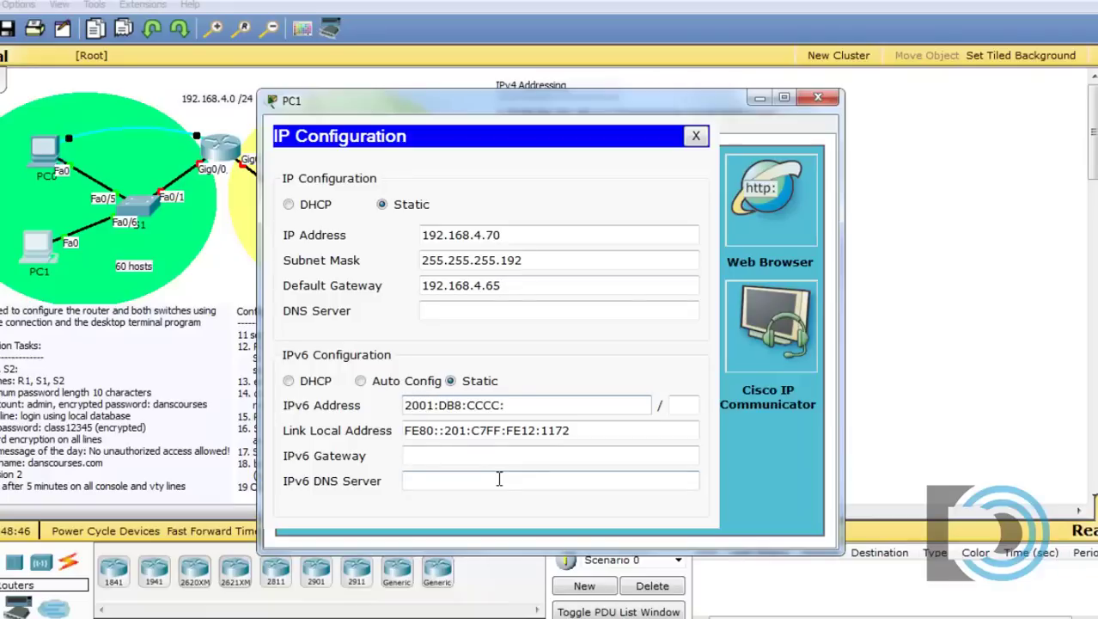
pyautogui.write(':1::B')
pyautogui.moveTo(705, 108); pyautogui.dragTo(303, 67)
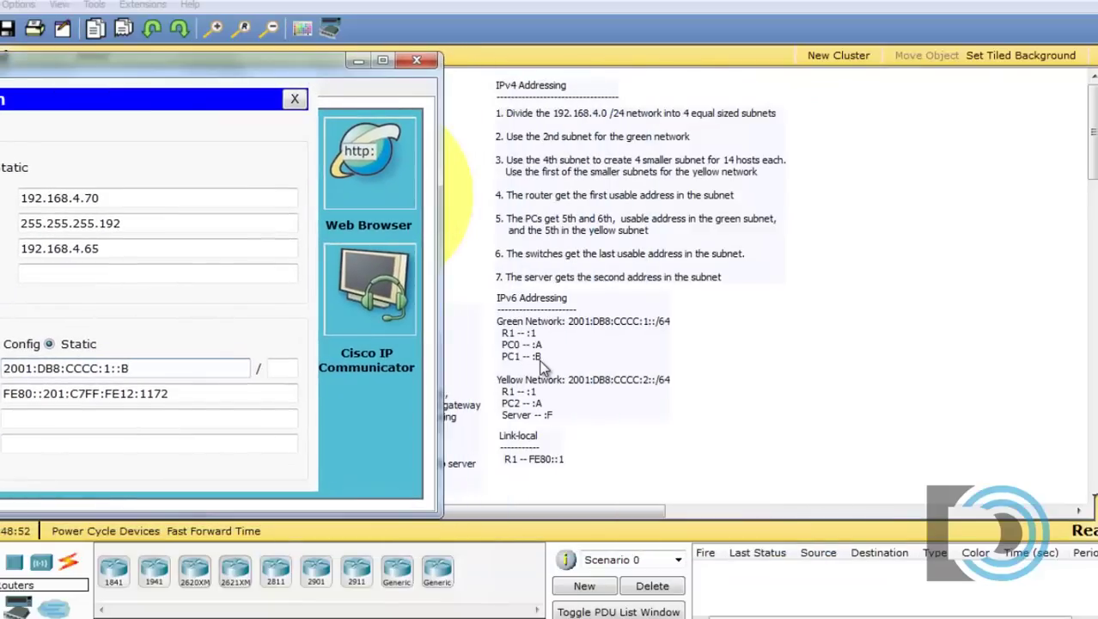
pyautogui.click(282, 365)
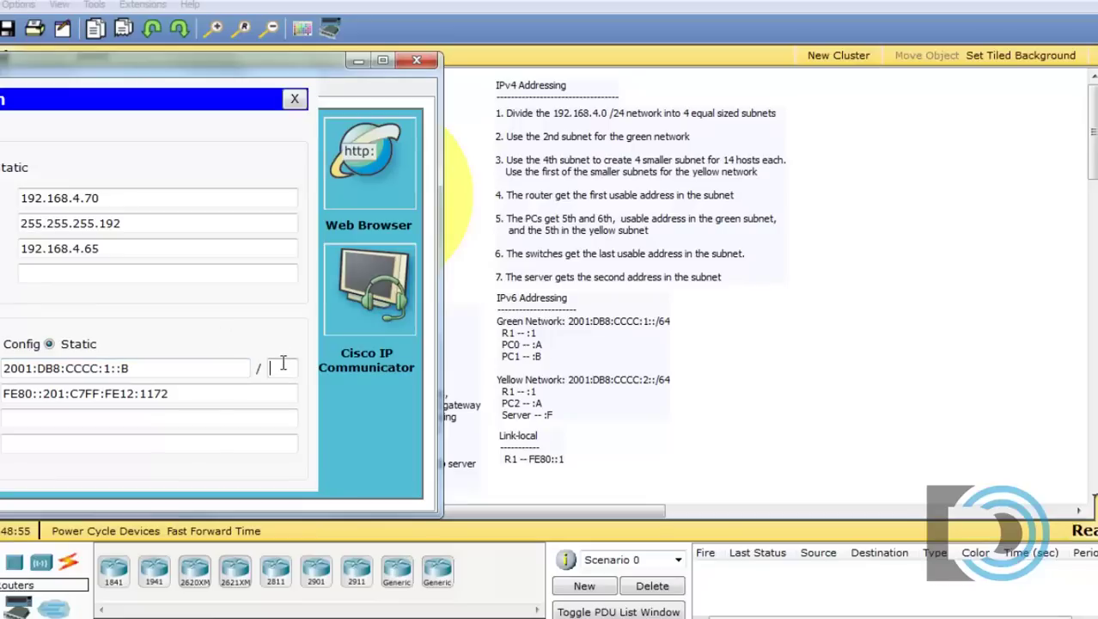
pyautogui.write('64')
# Enter FE80::1 as PC1's IPv6 gateway, checking the notes alongside.
pyautogui.moveTo(193, 62); pyautogui.dragTo(462, 67)
pyautogui.click(274, 423)
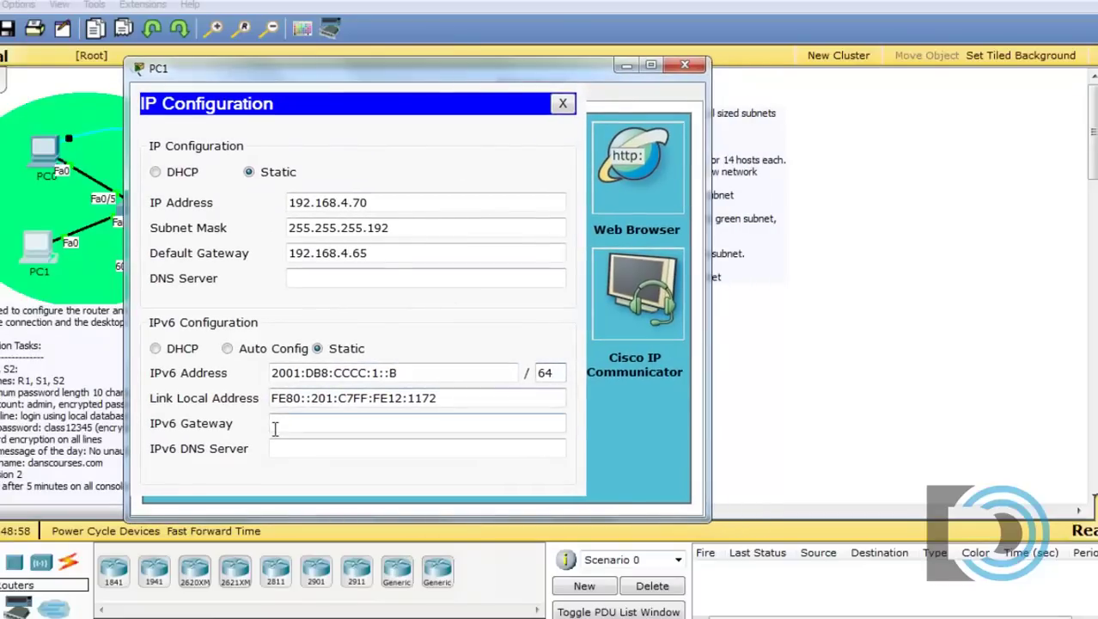
pyautogui.write('FE80::1')
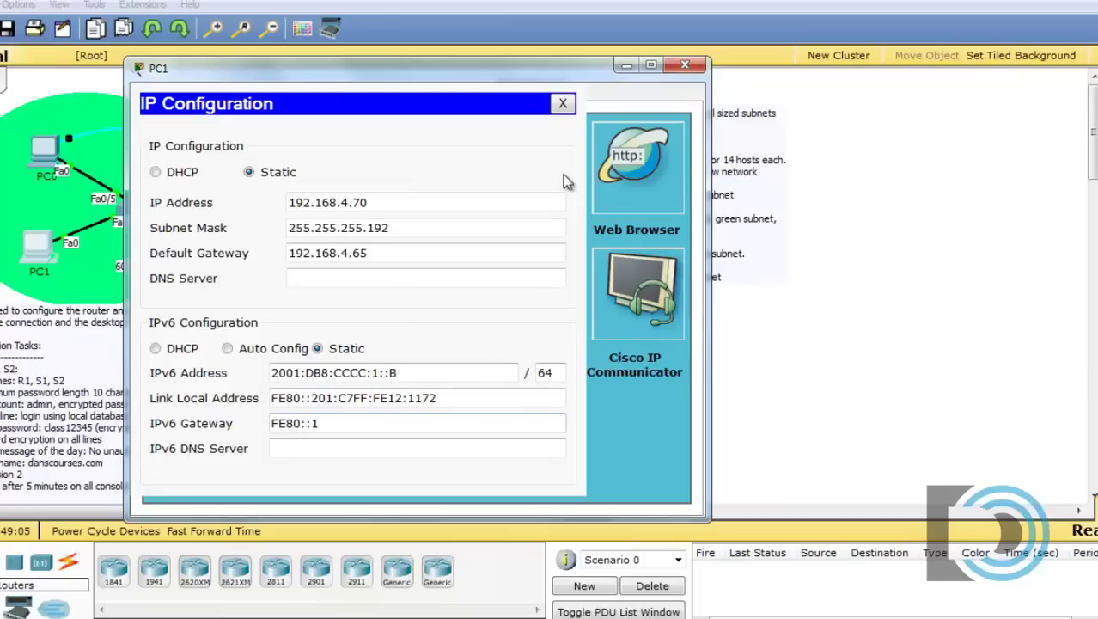
pyautogui.moveTo(587, 82); pyautogui.dragTo(269, 55)
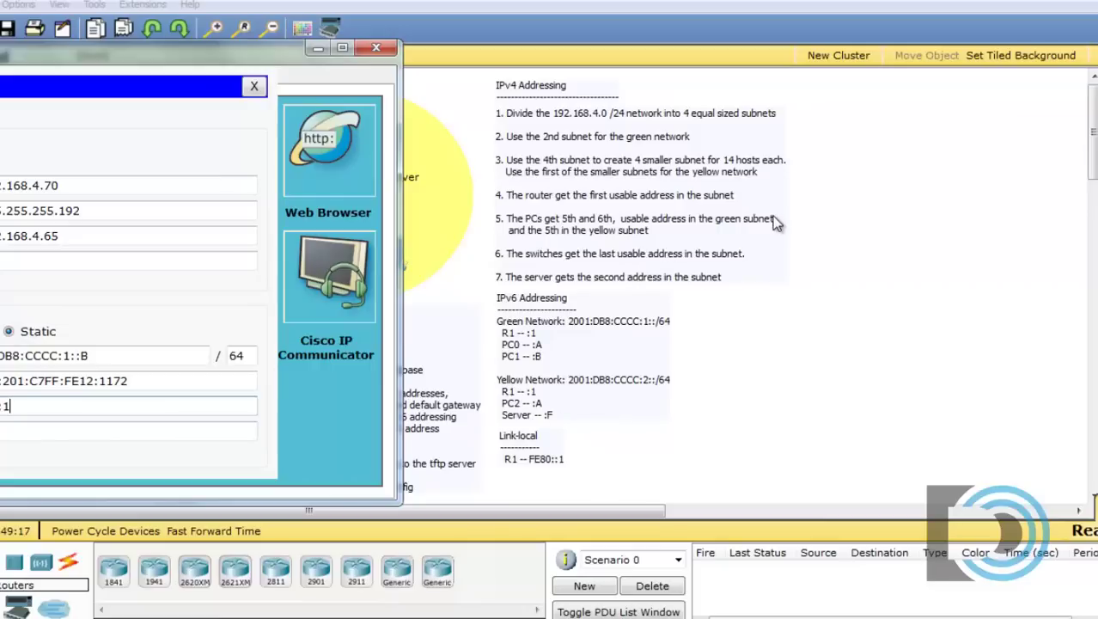
pyautogui.moveTo(242, 55); pyautogui.dragTo(537, 62)
pyautogui.moveTo(448, 49); pyautogui.dragTo(348, 28)
# Close PC1's window and open PC2's Desktop IP Configuration at the IP Address box.
pyautogui.click(591, 37)
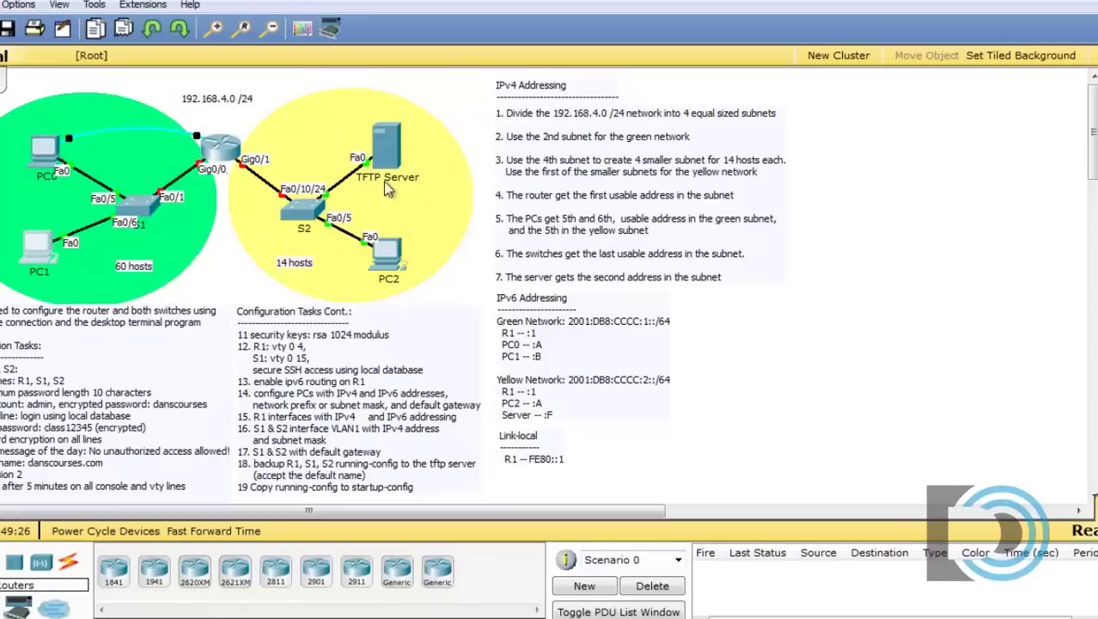
pyautogui.click(383, 260)
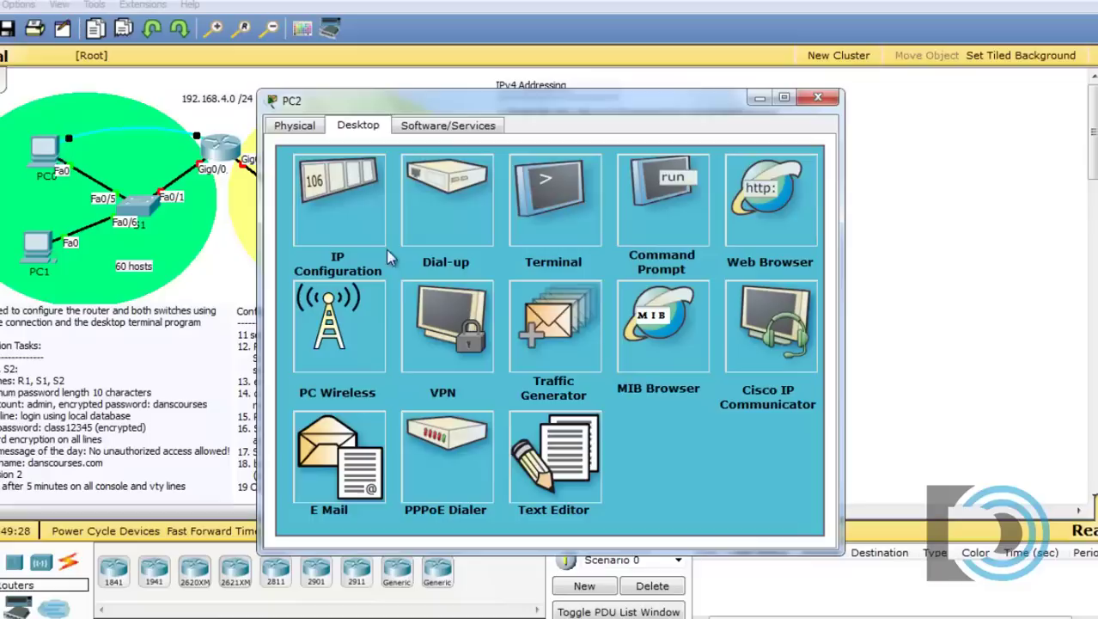
pyautogui.moveTo(504, 98); pyautogui.dragTo(250, 48)
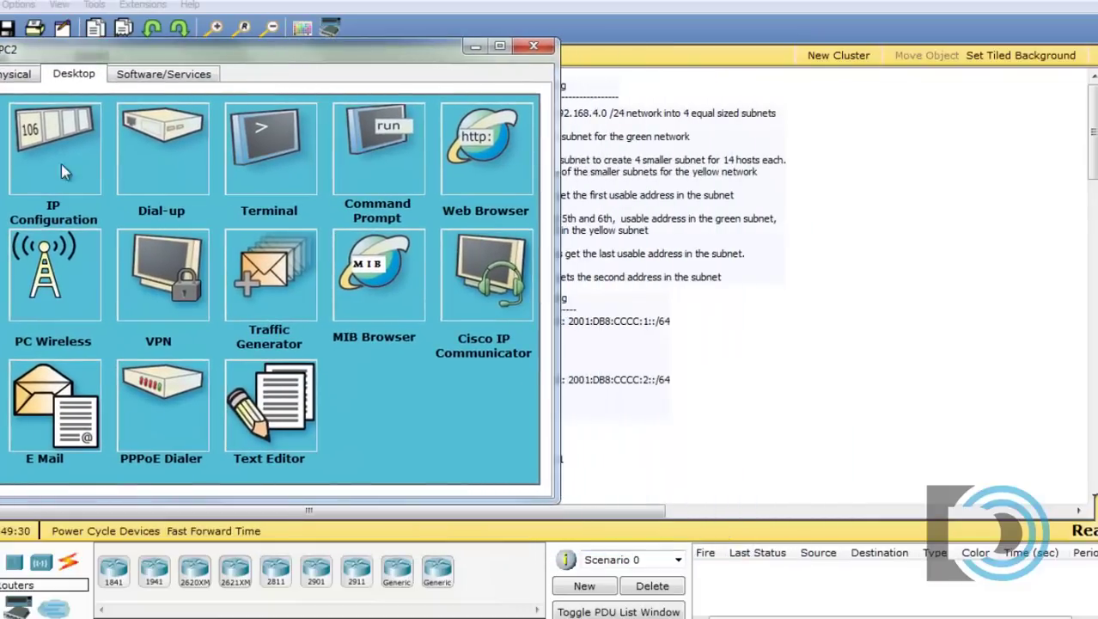
pyautogui.click(49, 135)
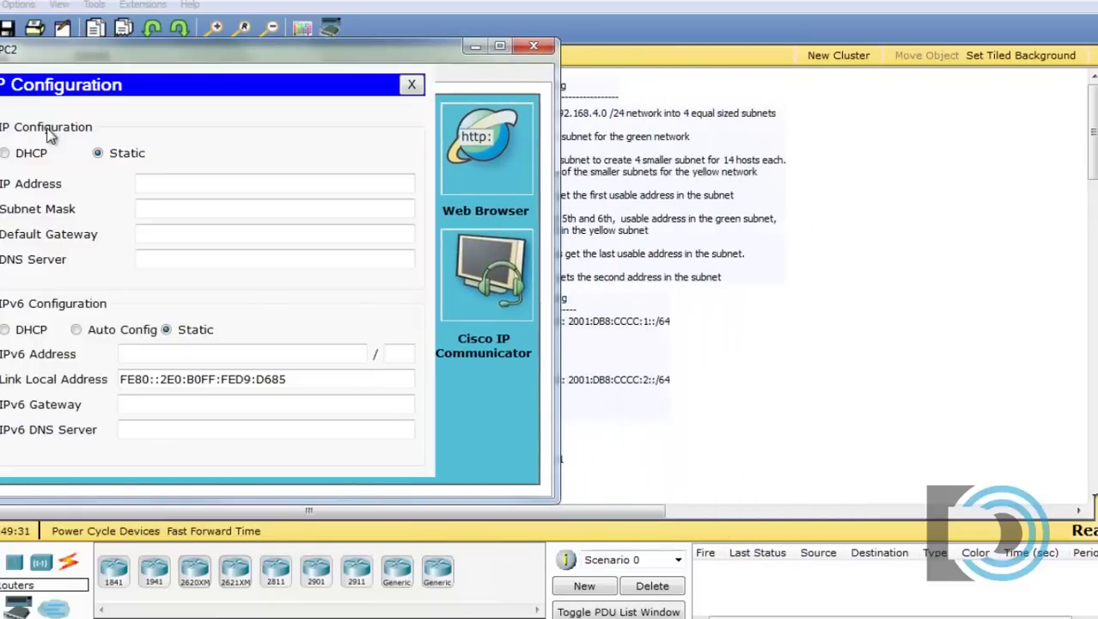
pyautogui.click(170, 184)
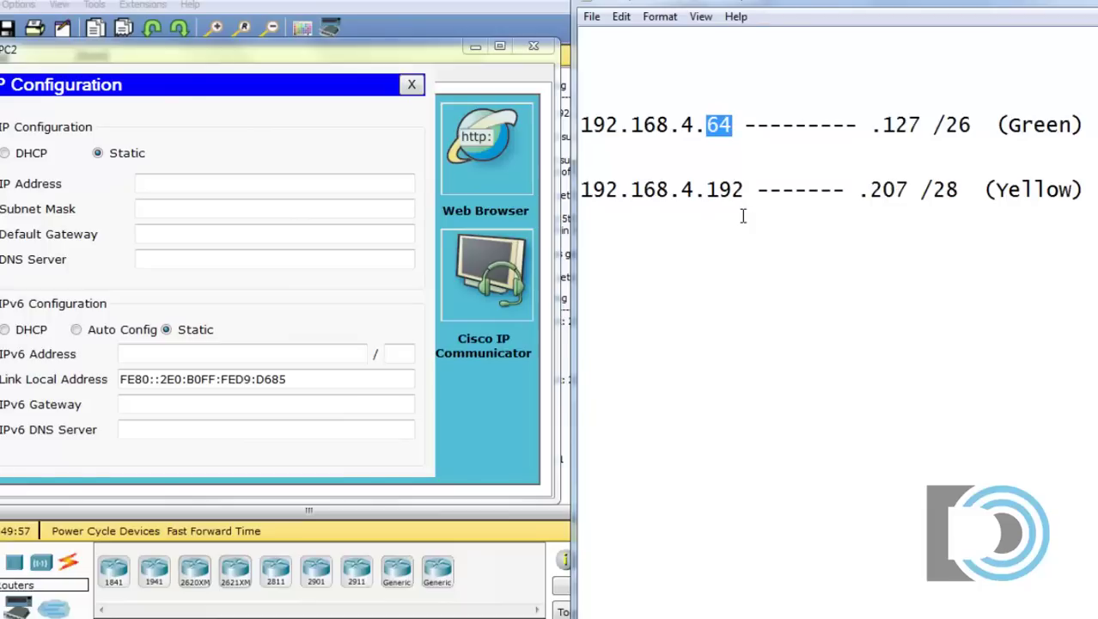
# Type 192.168.4.197 for PC2 and change its mask's last octet to 240.
pyautogui.click(161, 183)
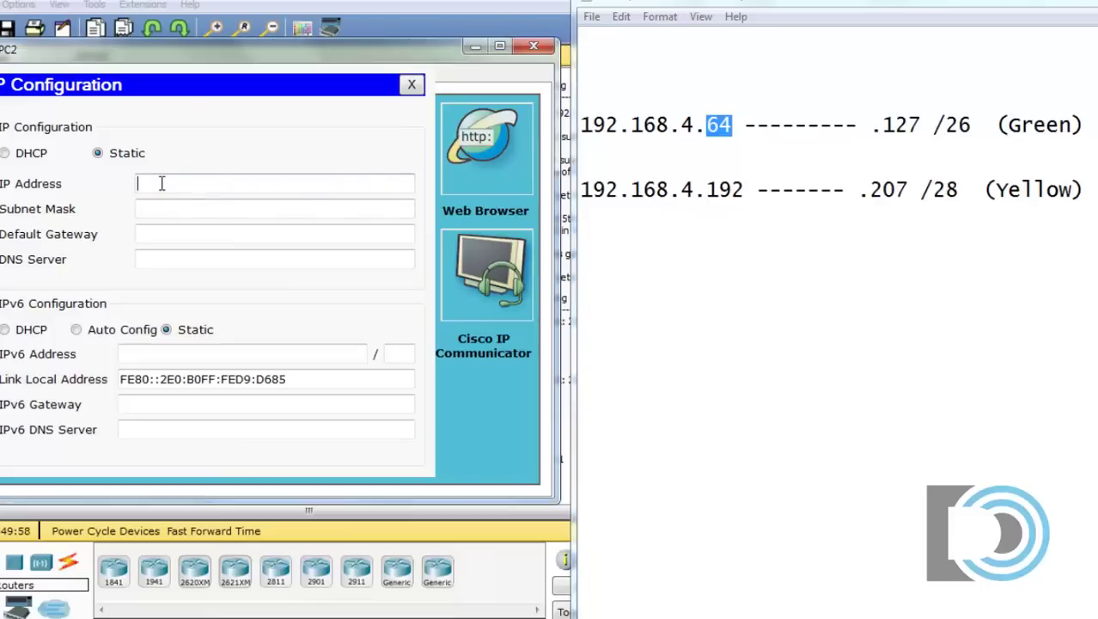
pyautogui.write('192.168.4.')
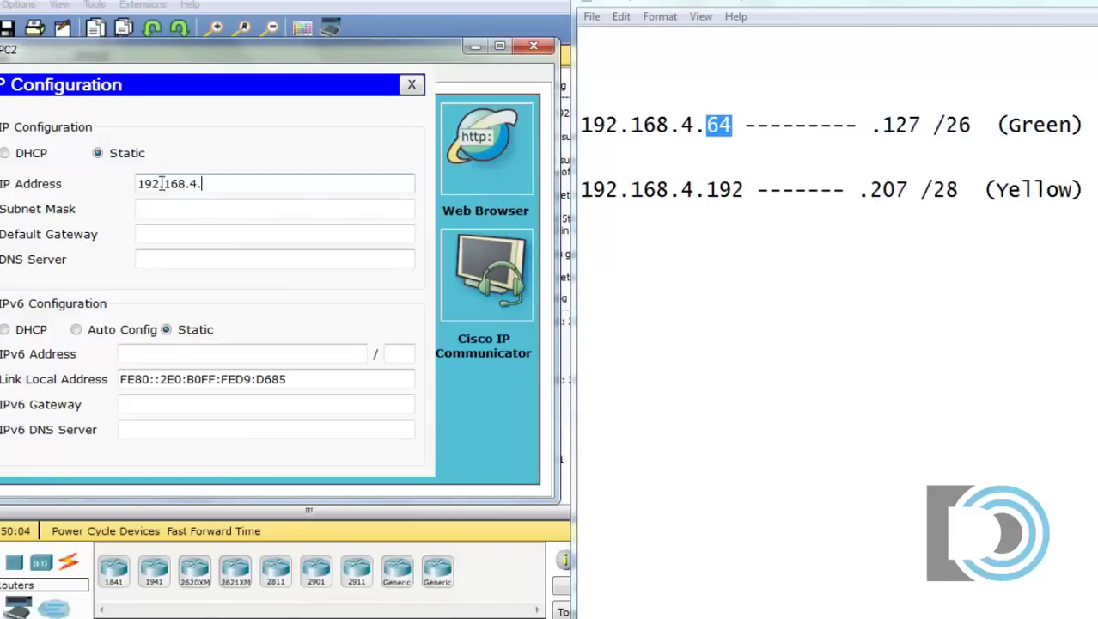
pyautogui.write('197')
pyautogui.click(167, 208)
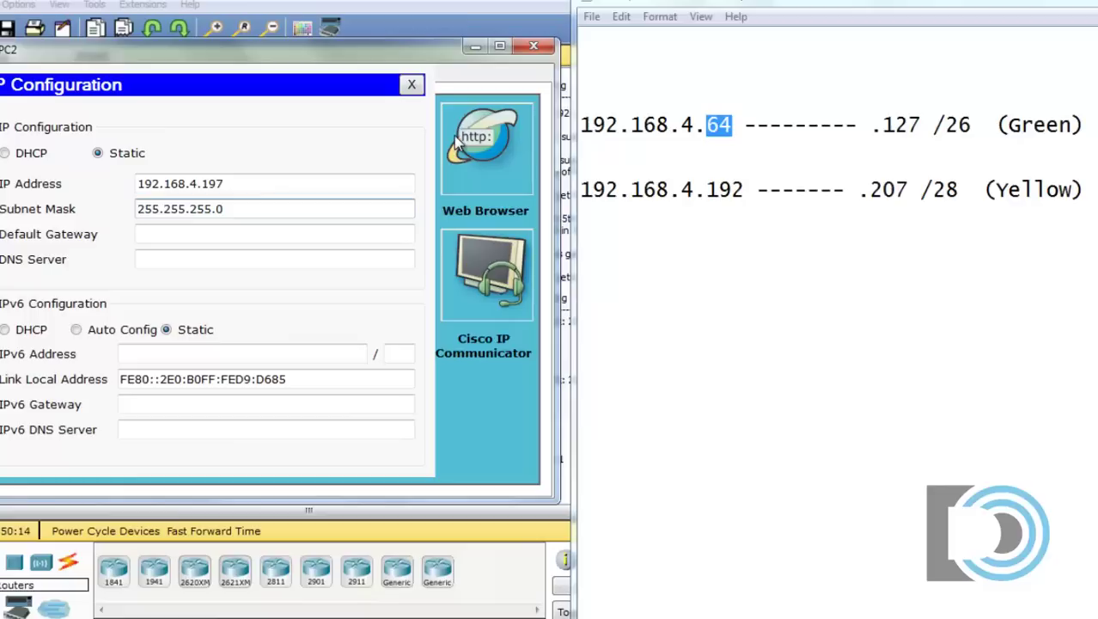
pyautogui.moveTo(216, 208); pyautogui.dragTo(243, 208)
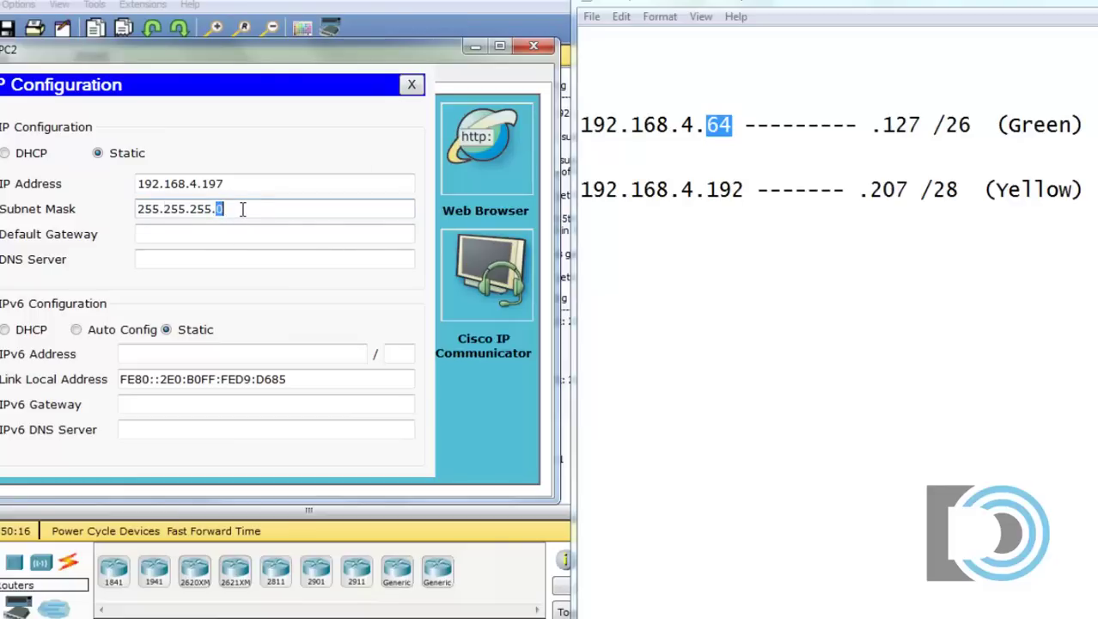
pyautogui.write('240')
pyautogui.click(890, 7)
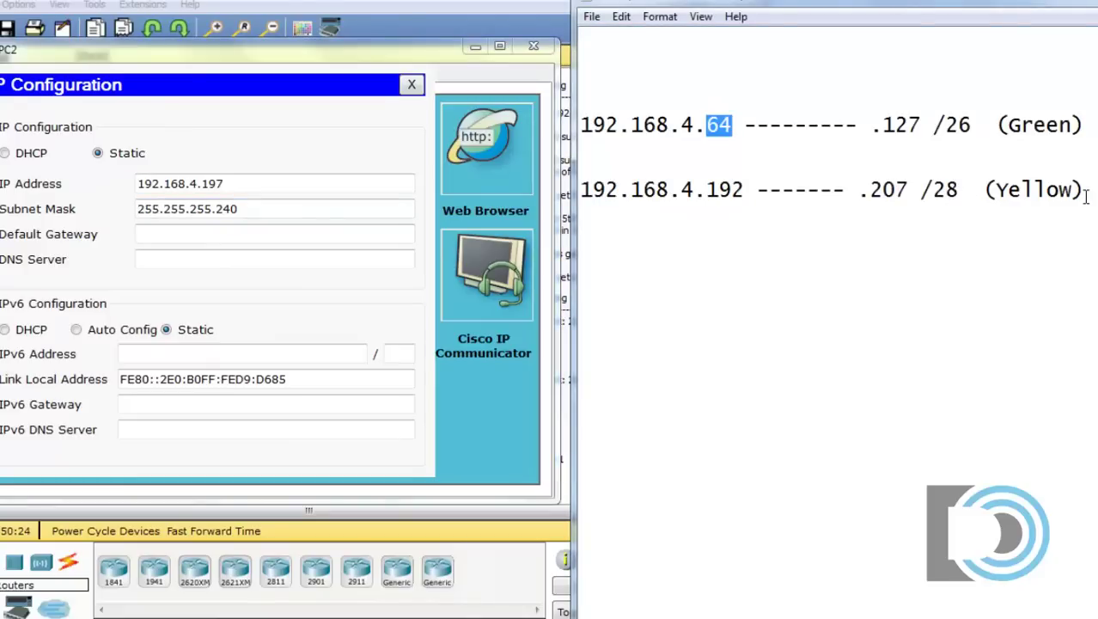
# Type the binary mask's first octets and correct their bit counts to eight.
pyautogui.click(611, 314)
pyautogui.write('1111111')
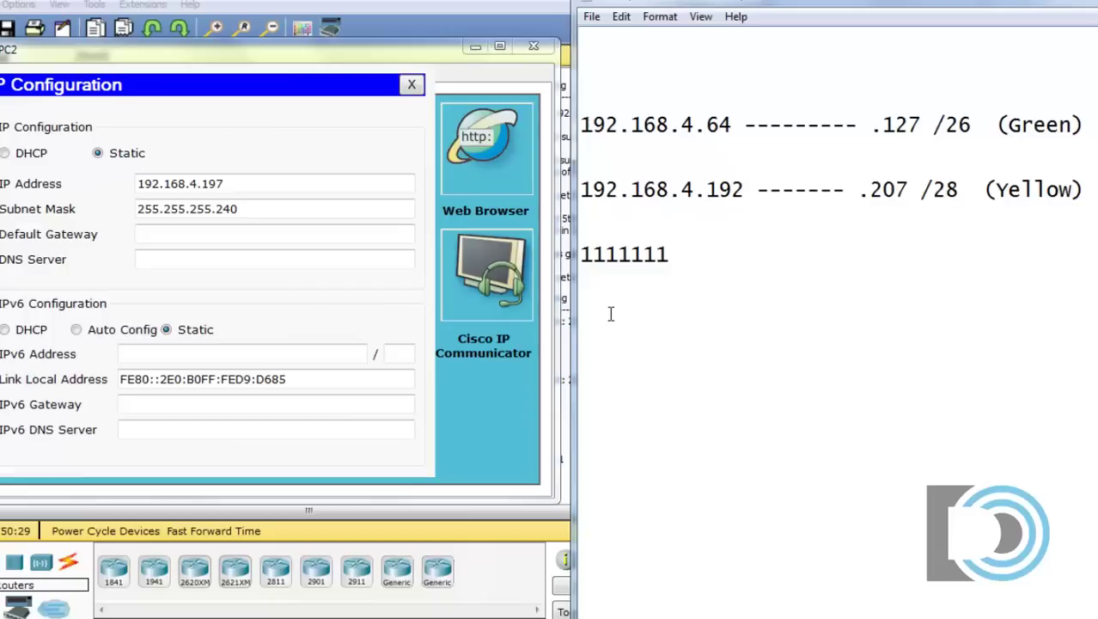
pyautogui.write('.111111111.')
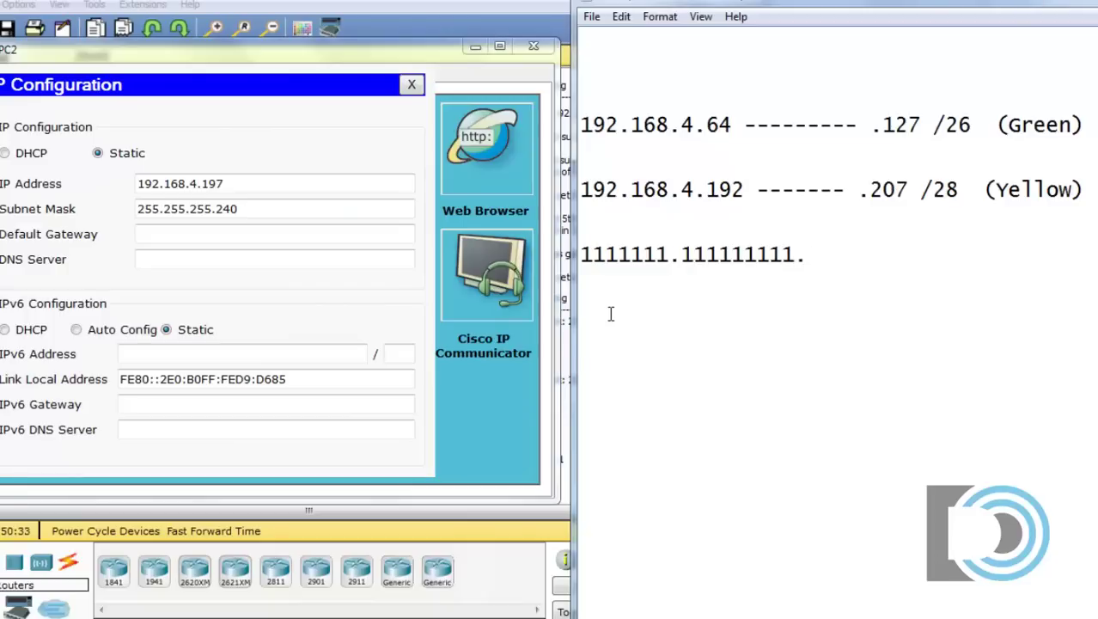
pyautogui.write('111111111.')
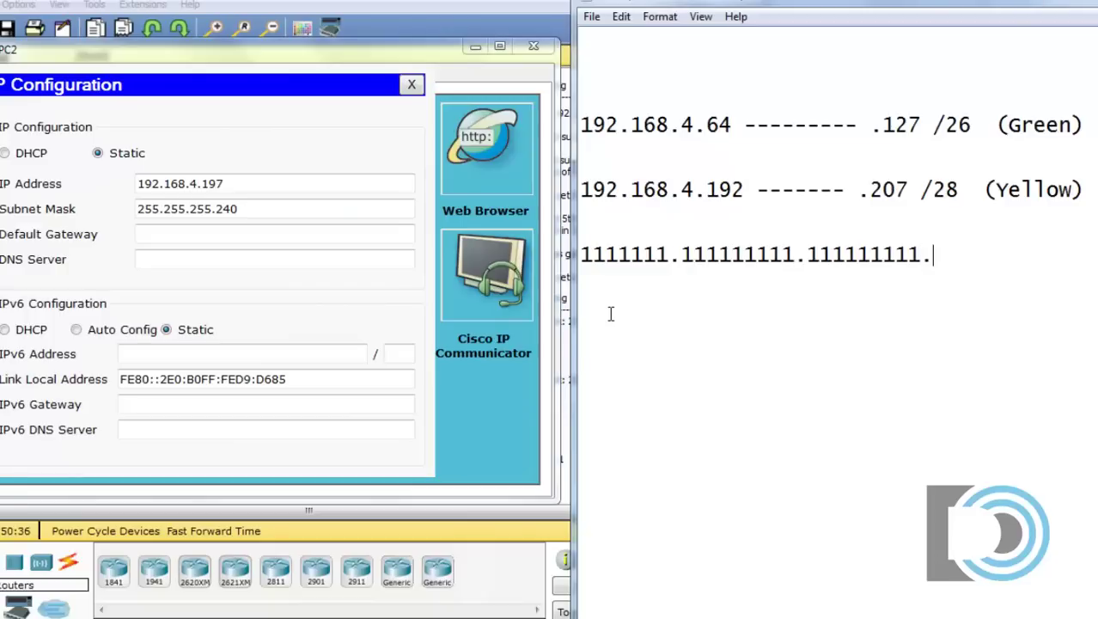
pyautogui.click(911, 253)
pyautogui.moveTo(911, 253); pyautogui.dragTo(578, 254)
pyautogui.click(618, 254)
pyautogui.write('1')
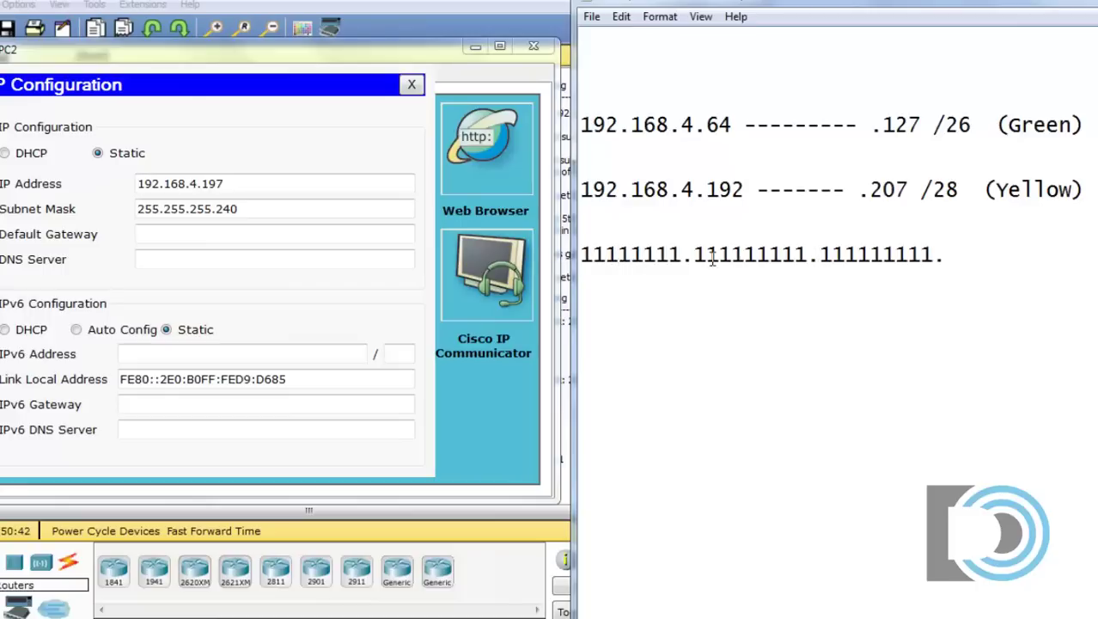
pyautogui.moveTo(692, 254); pyautogui.dragTo(803, 262)
pyautogui.click(803, 261)
pyautogui.press('BackSpace')
# Complete the binary mask with .11110000 and highlight the last octet's four network bits.
pyautogui.moveTo(807, 256); pyautogui.dragTo(911, 254)
pyautogui.click(926, 254)
pyautogui.press('BackSpace')
pyautogui.write('.')
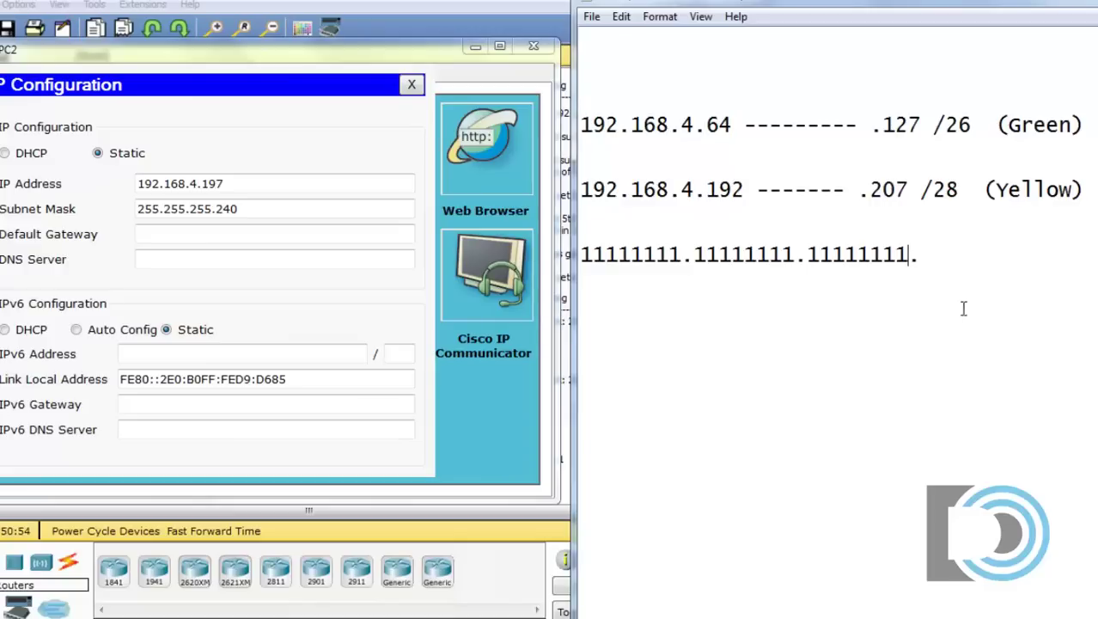
pyautogui.write('1111')
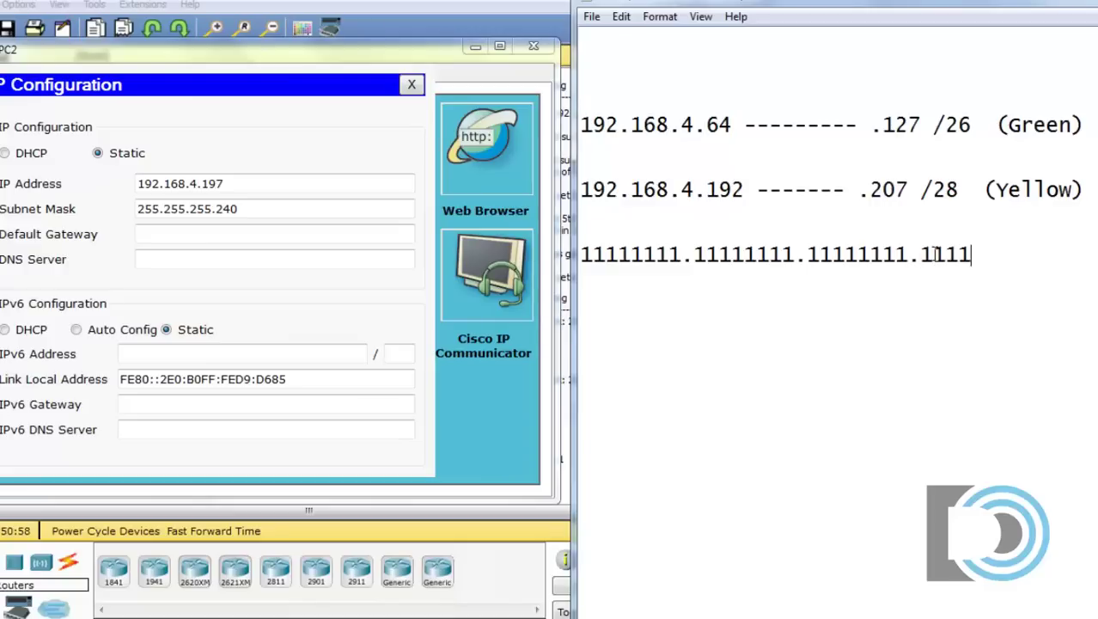
pyautogui.write('0000')
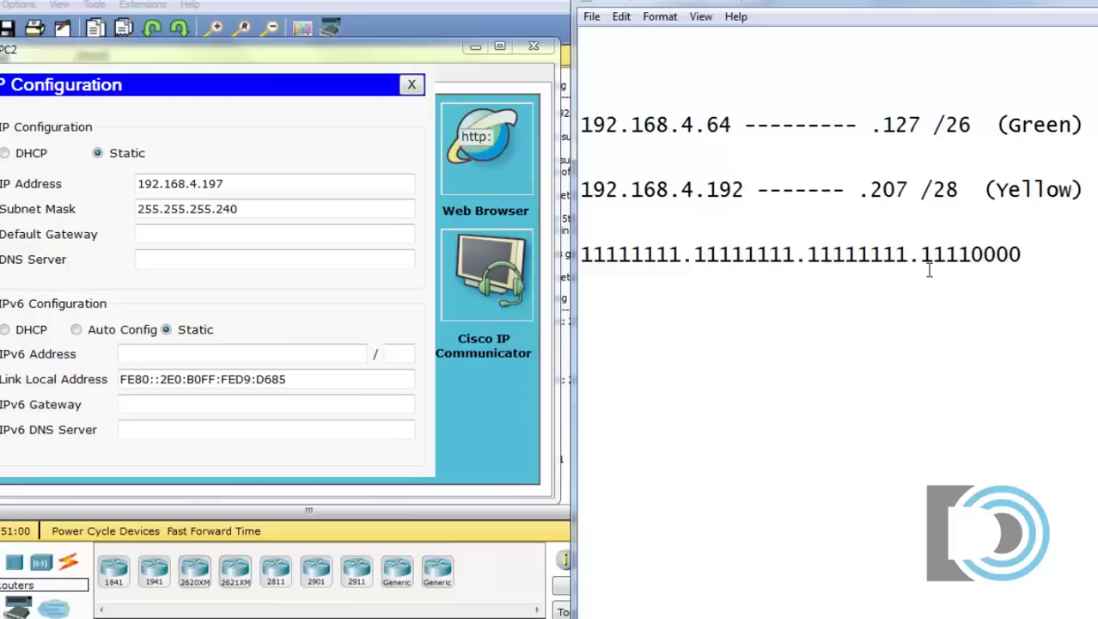
pyautogui.moveTo(920, 254); pyautogui.dragTo(974, 250)
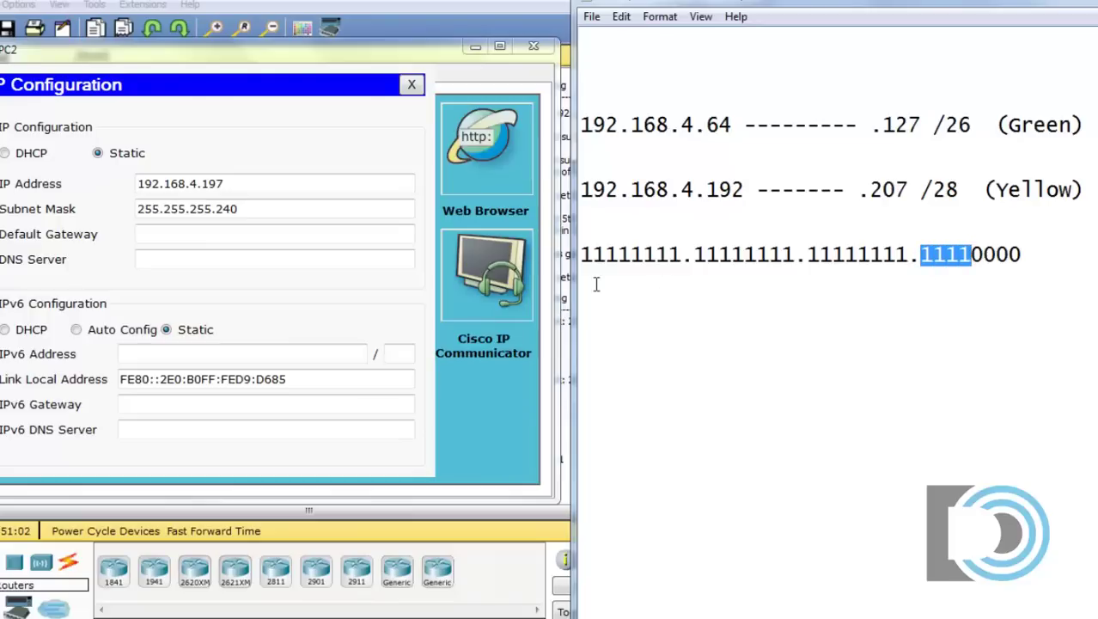
pyautogui.moveTo(575, 257); pyautogui.dragTo(981, 248)
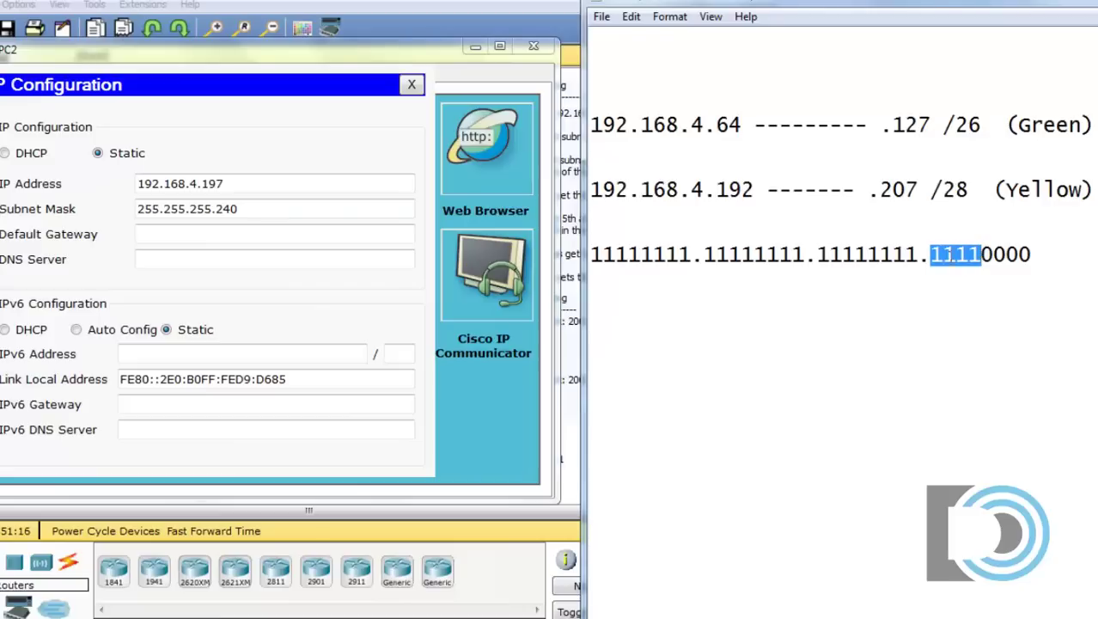
# Set PC2's IPv4 default gateway to 192.168.4.193 after checking its /28 (240) mask.
pyautogui.moveTo(237, 209); pyautogui.dragTo(221, 206)
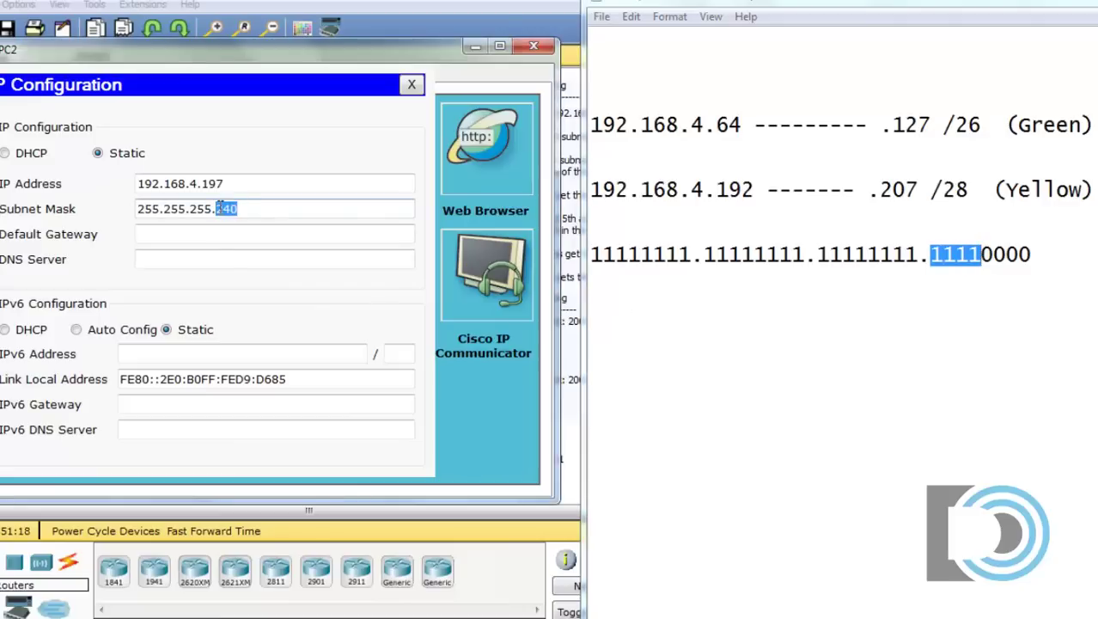
pyautogui.click(169, 233)
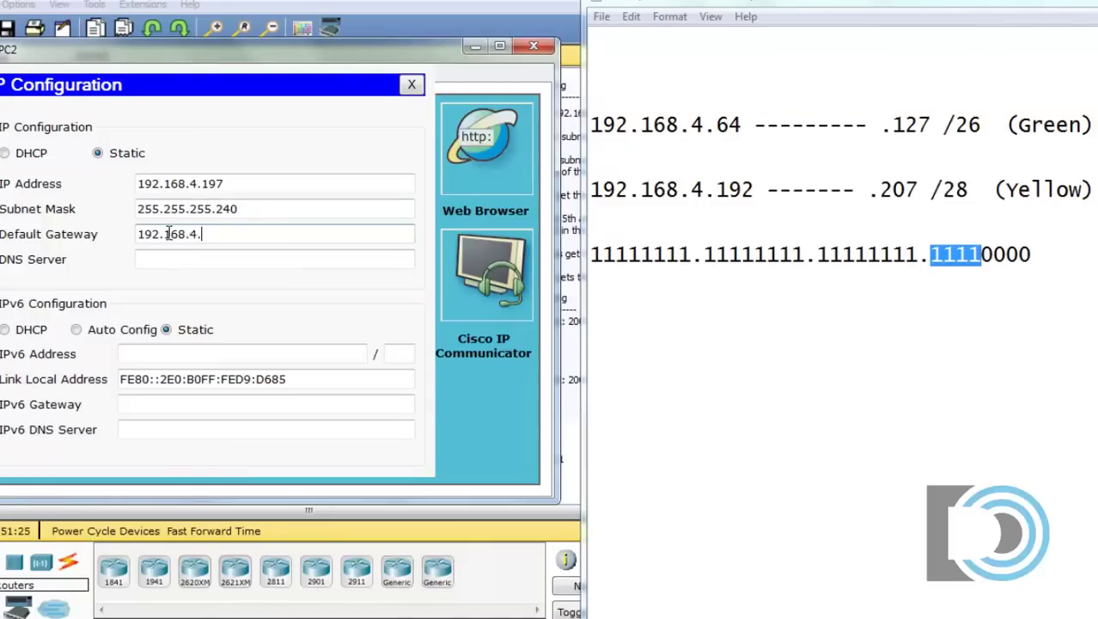
pyautogui.write('192.168.4.193')
# Start entering PC2's IPv6 address, then minimize the Notepad notes.
pyautogui.click(141, 357)
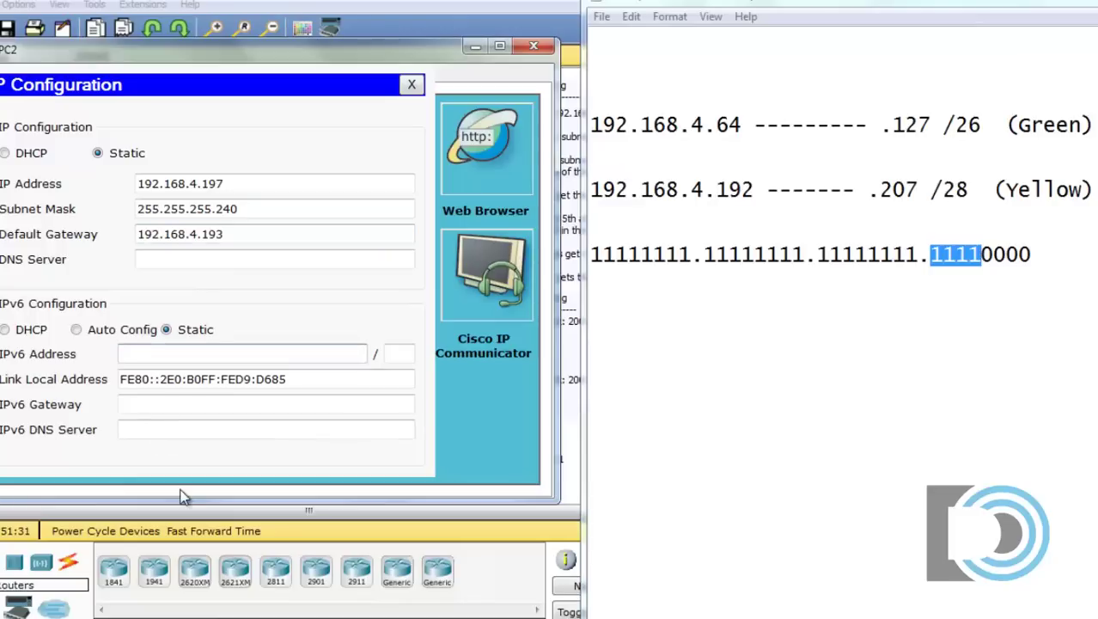
pyautogui.write('2001:DB8:CCCC:')
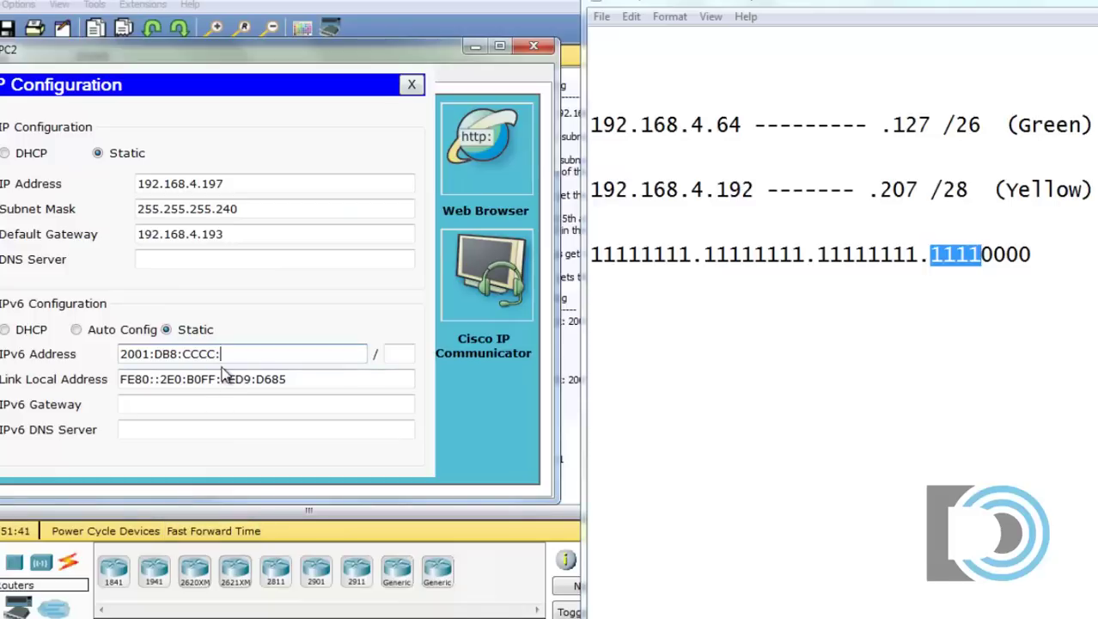
pyautogui.write('2')
pyautogui.click(1043, 3)
# Give PC2 IPv6 address 2001:DB8:CCCC:2::A, prefix 64 and IPv6 gateway FE80::1.
pyautogui.click(566, 319)
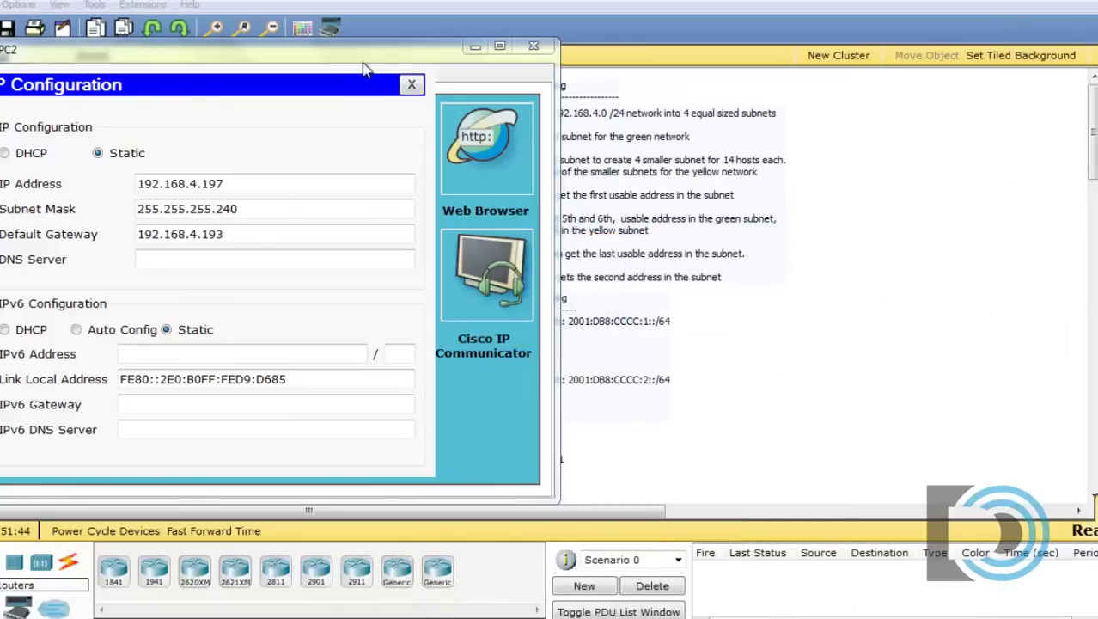
pyautogui.moveTo(379, 54); pyautogui.dragTo(343, 50)
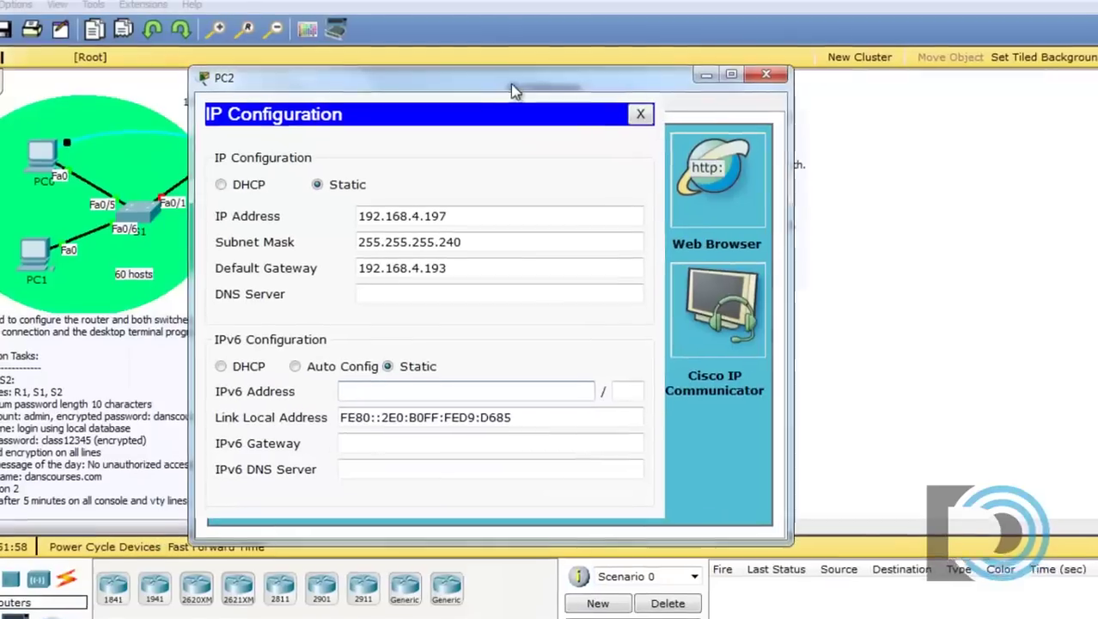
pyautogui.write('01')
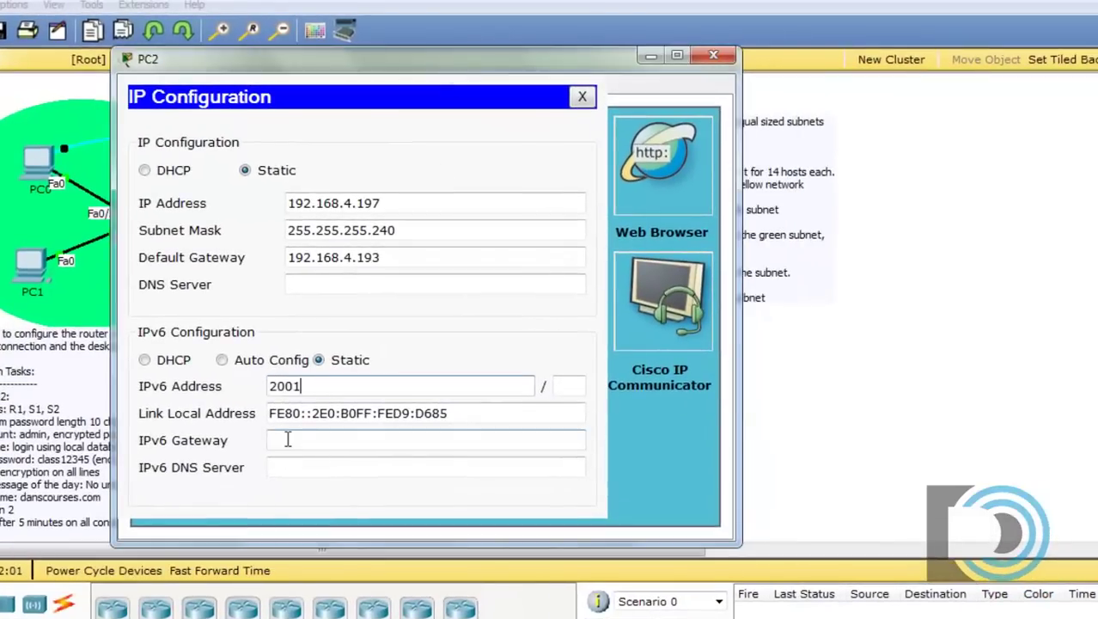
pyautogui.write(':DB8:CCCC:')
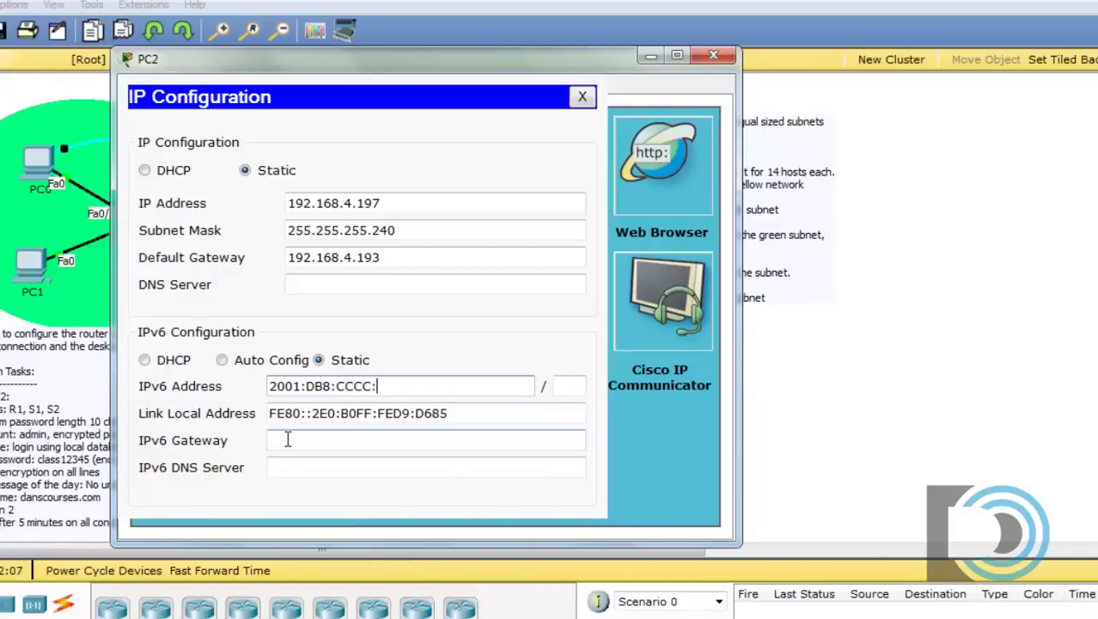
pyautogui.write('2::A')
pyautogui.click(562, 384)
pyautogui.write('64')
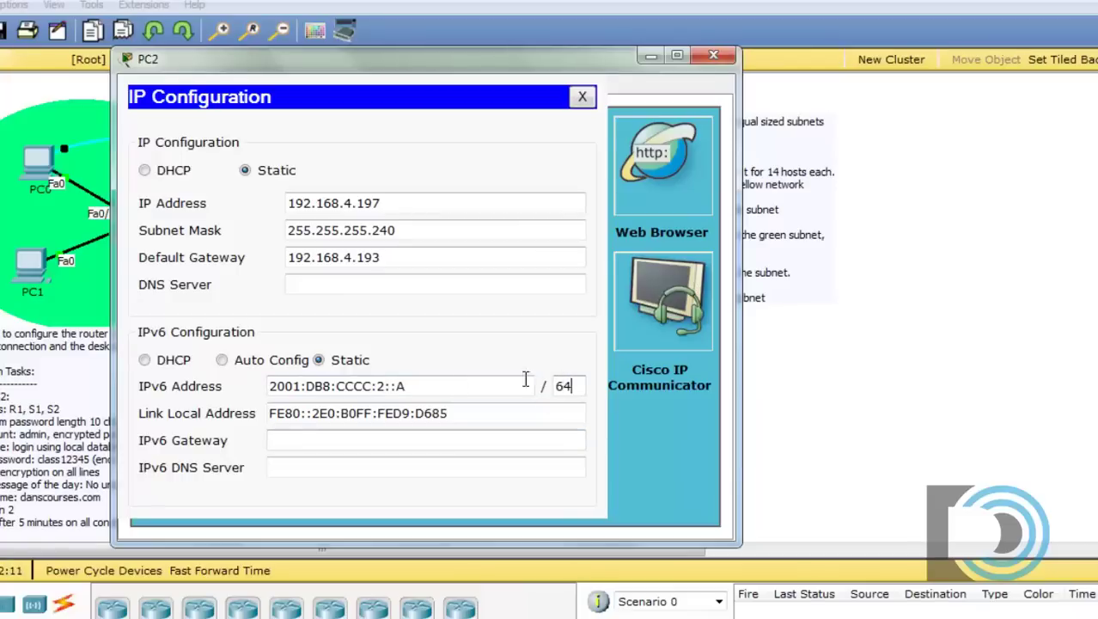
pyautogui.click(292, 439)
pyautogui.write('FE80::')
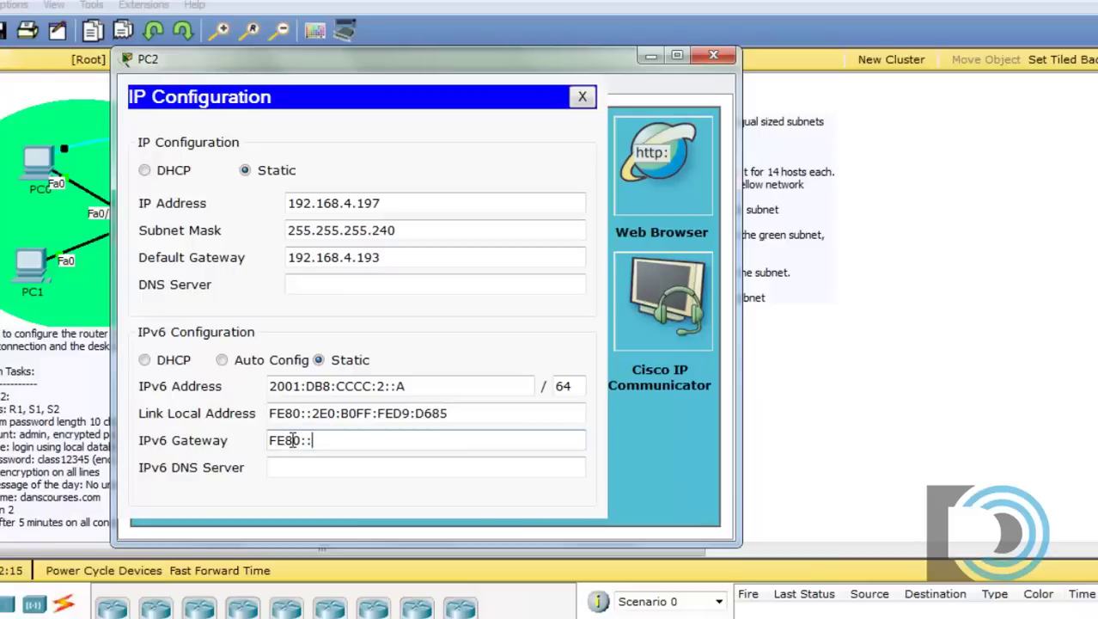
pyautogui.write('1')
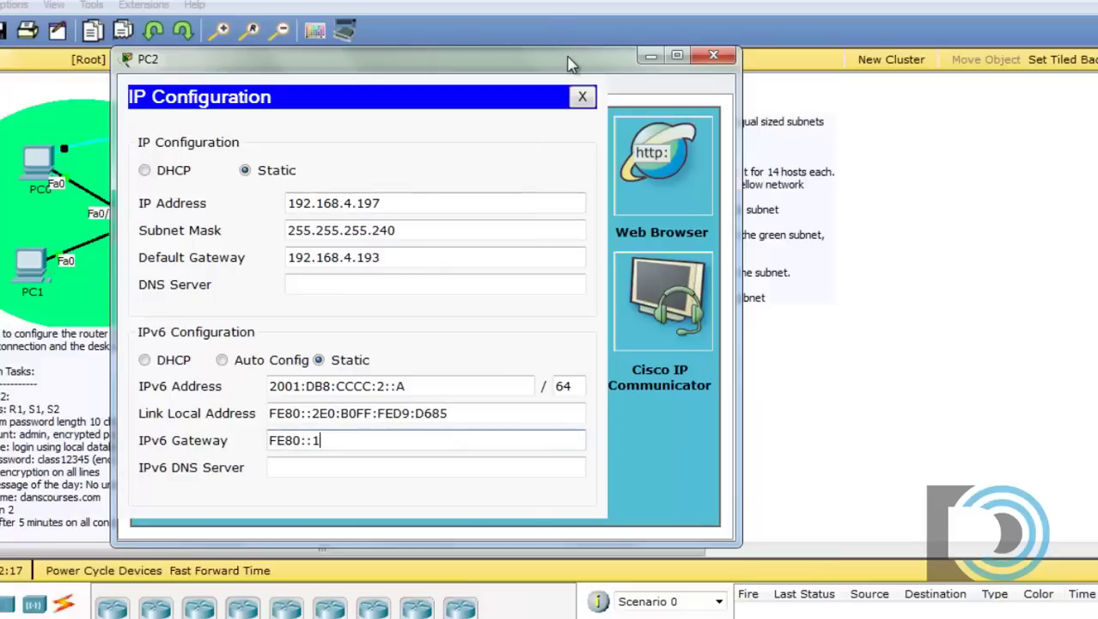
# Check PC2's IPv6 address and gateway FE80::1 against the addressing plan and network diagram.
pyautogui.moveTo(573, 61); pyautogui.dragTo(310, 36)
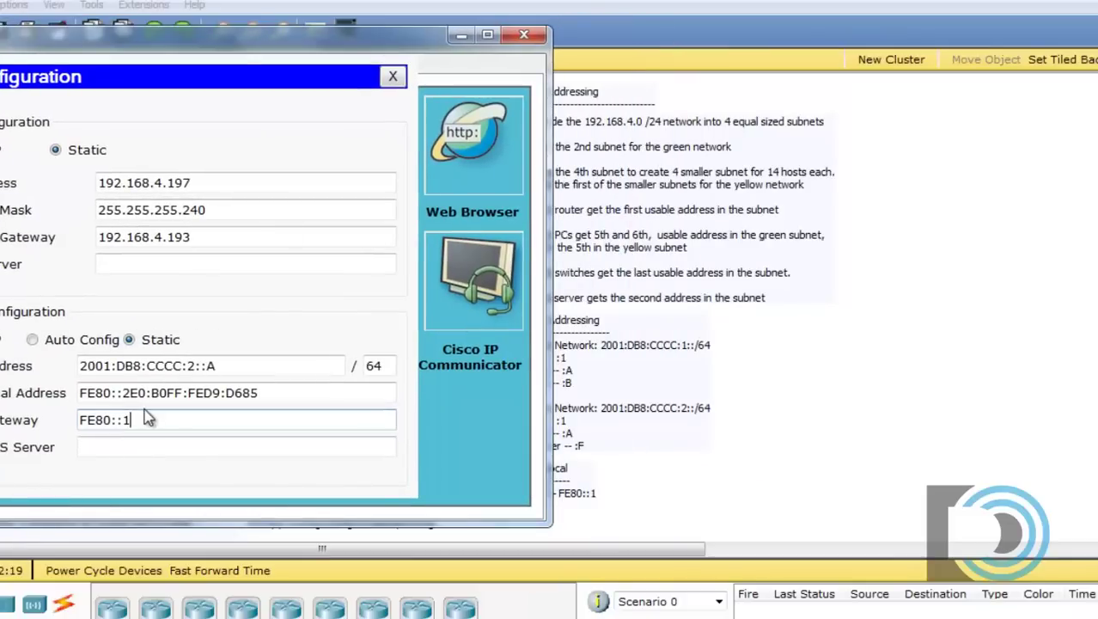
pyautogui.moveTo(146, 419); pyautogui.dragTo(81, 418)
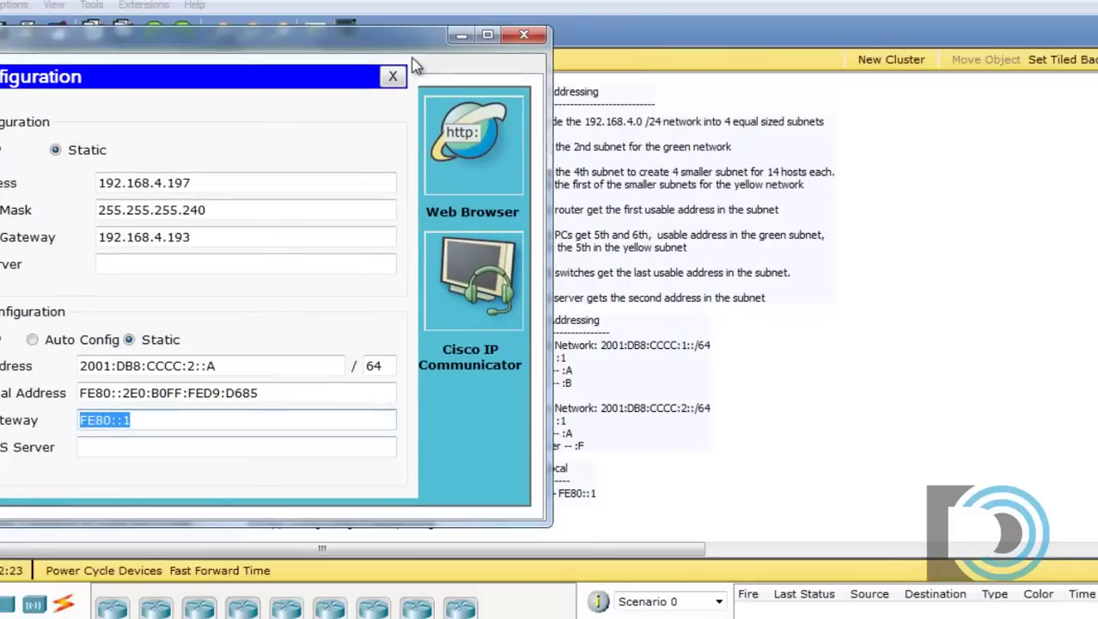
pyautogui.moveTo(309, 36); pyautogui.dragTo(127, 36)
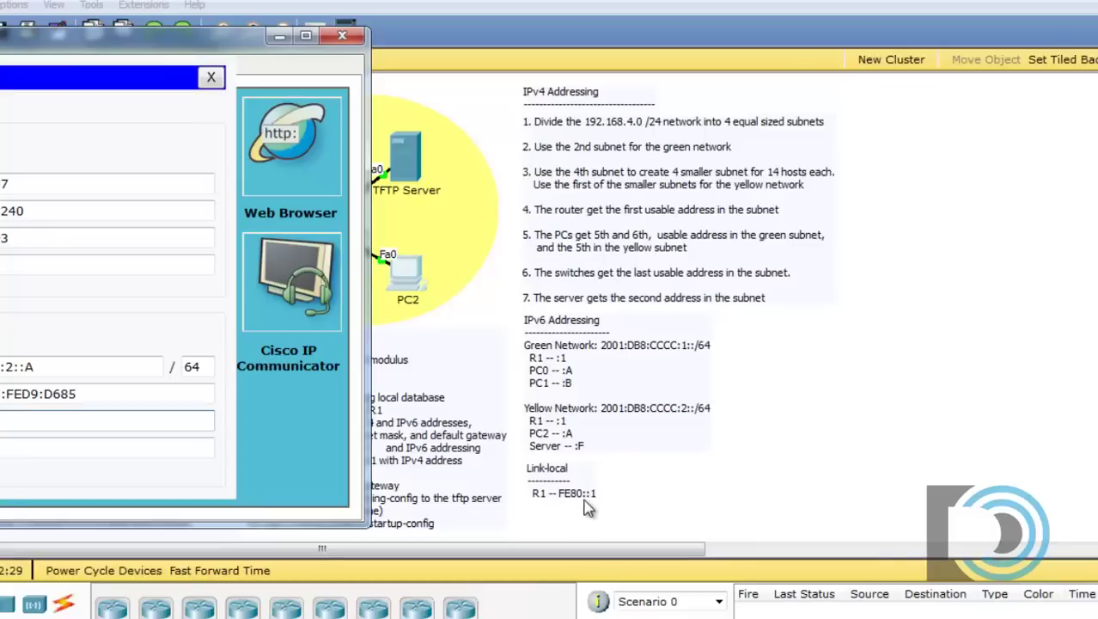
pyautogui.moveTo(229, 53); pyautogui.dragTo(69, 60)
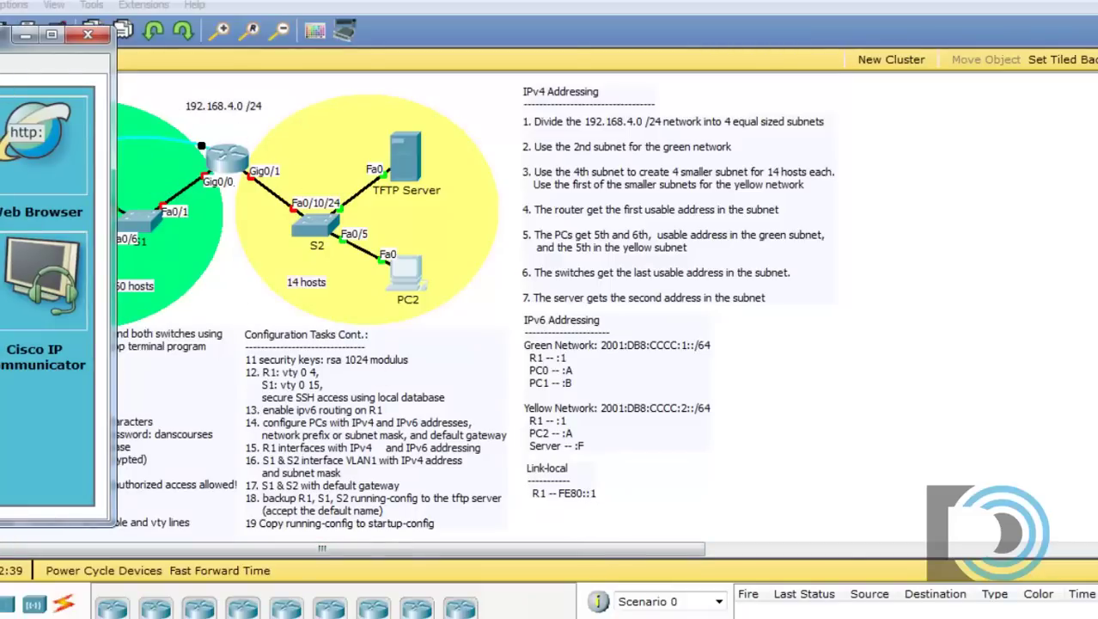
pyautogui.moveTo(4, 36); pyautogui.dragTo(618, 103)
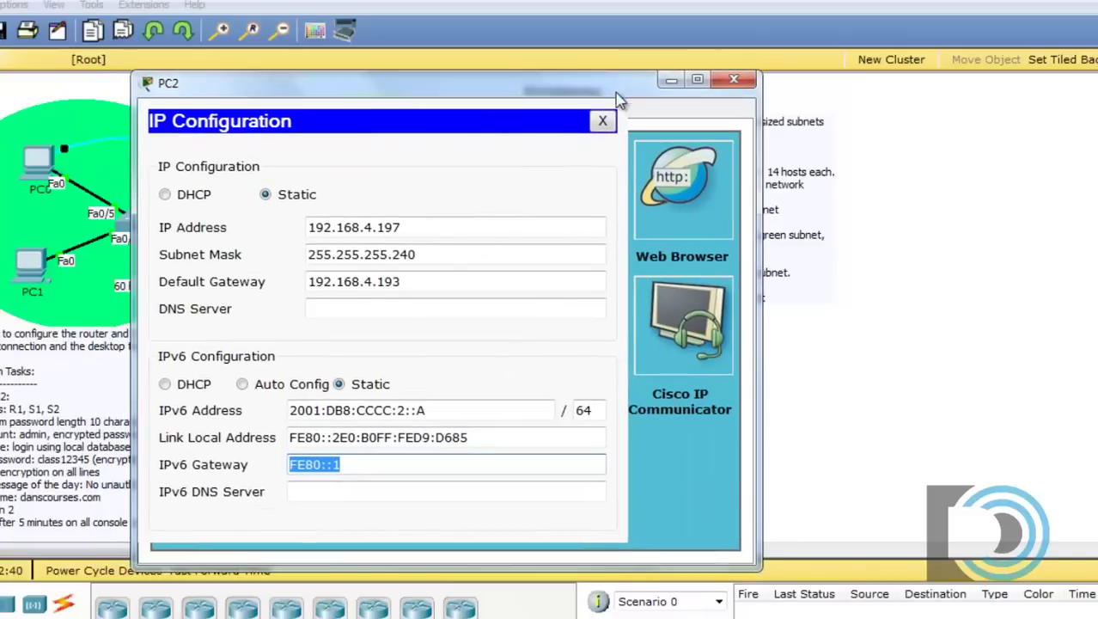
pyautogui.click(382, 468)
pyautogui.click(500, 436)
pyautogui.click(462, 408)
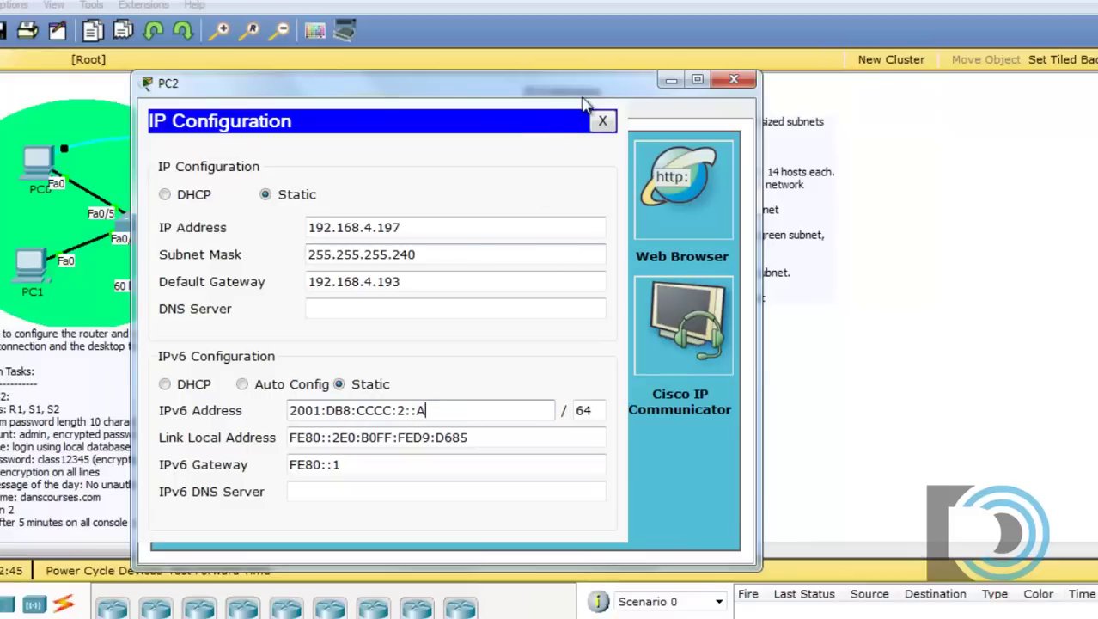
pyautogui.moveTo(591, 83); pyautogui.dragTo(350, 40)
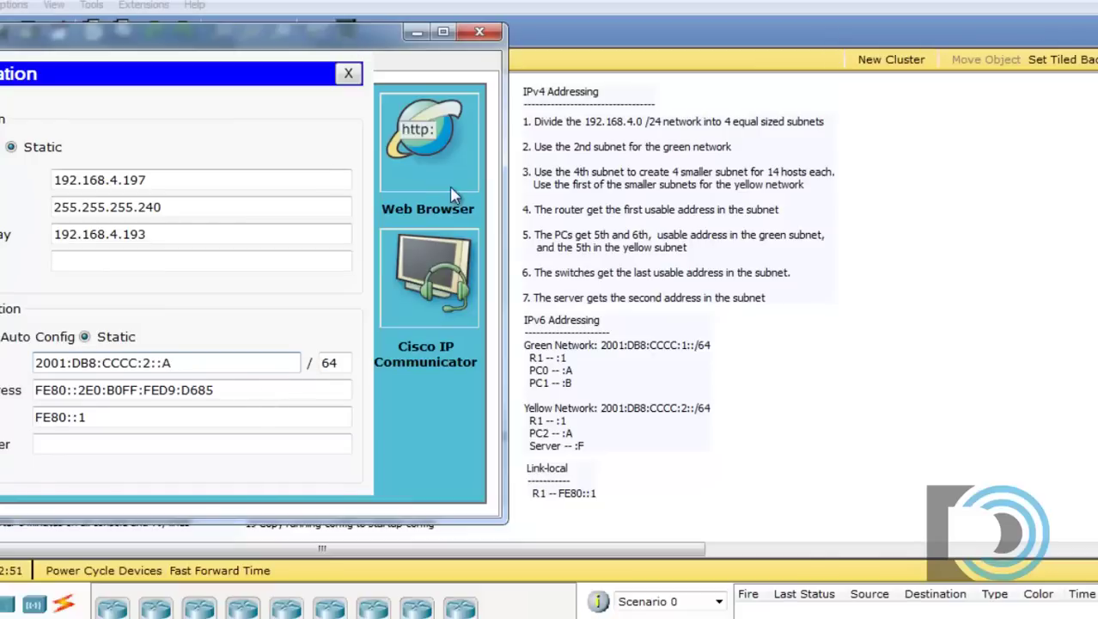
# Close PC2's window and open the TFTP Server's Desktop tab beside the subnet calculation notes.
pyautogui.click(479, 32)
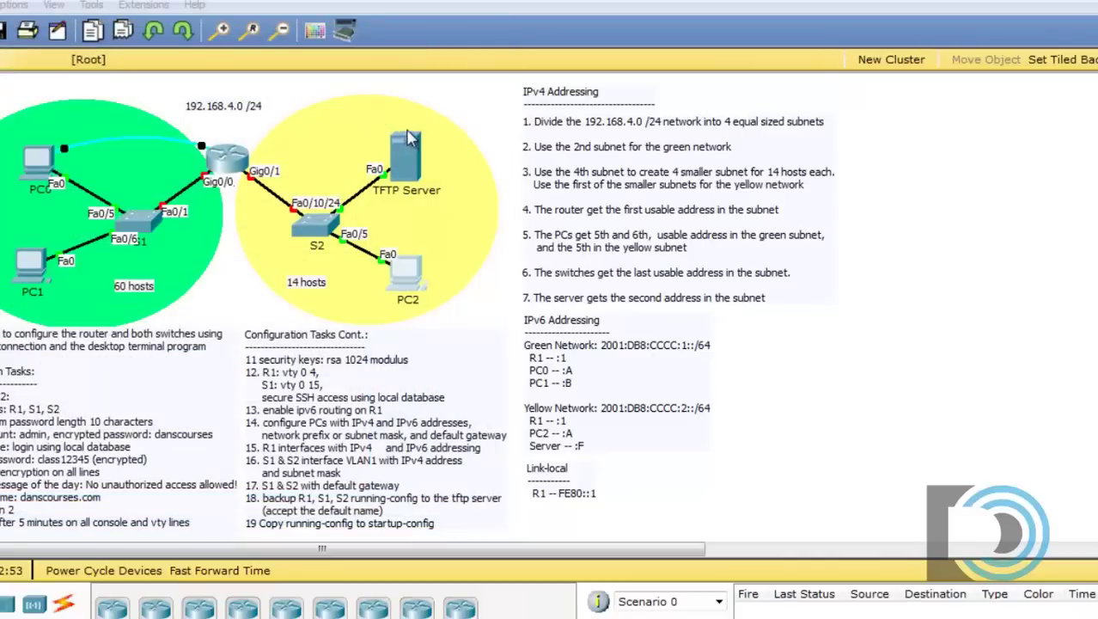
pyautogui.click(409, 160)
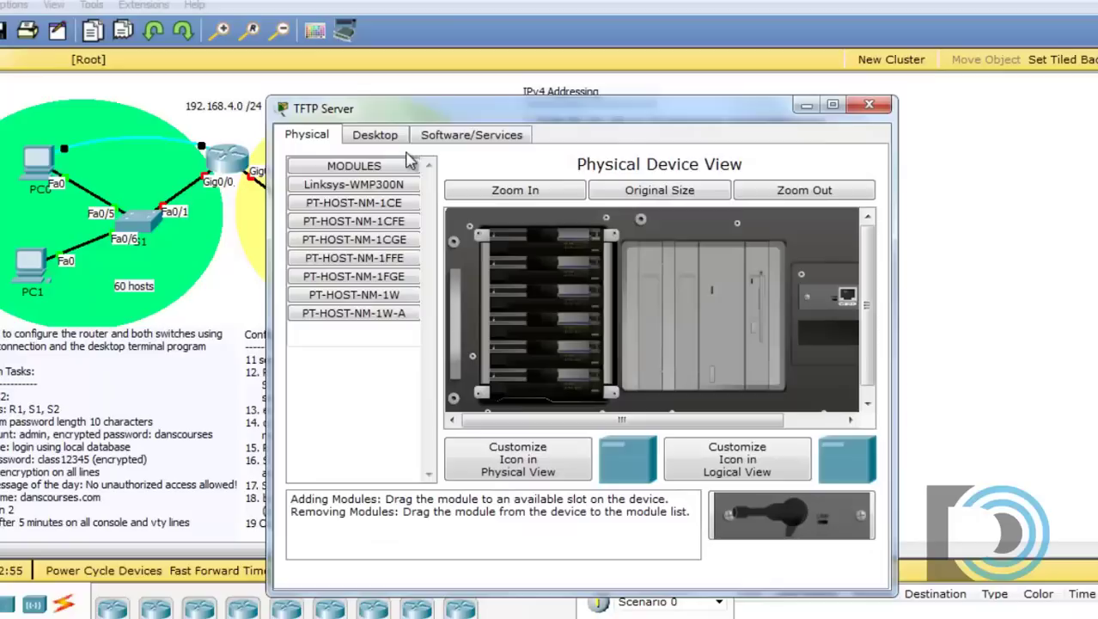
pyautogui.moveTo(623, 127); pyautogui.dragTo(260, 78)
pyautogui.click(24, 86)
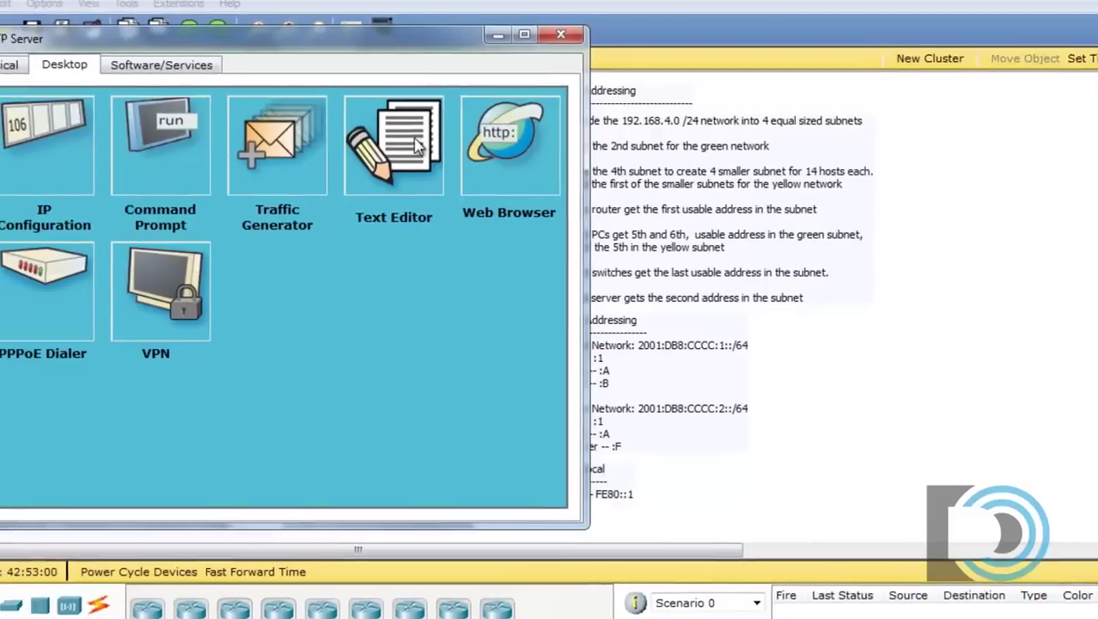
pyautogui.moveTo(586, 220)
pyautogui.mouseDown()
pyautogui.moveTo(488, 228)
pyautogui.moveTo(591, 232)
pyautogui.mouseUp()
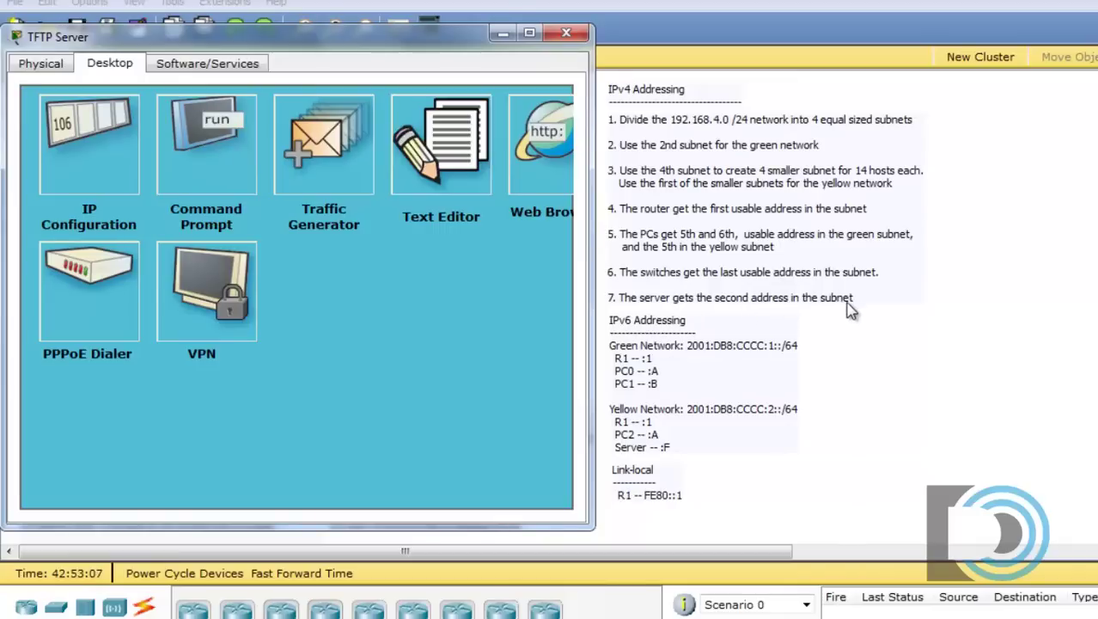
pyautogui.hotkey('alt', 'Tab')
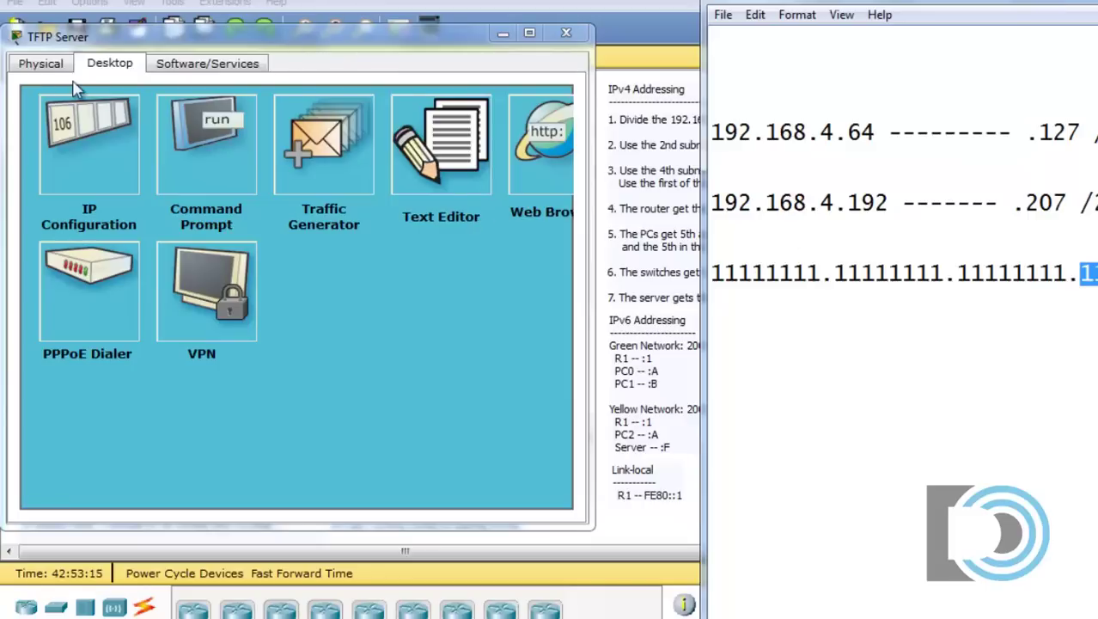
# Give the TFTP Server IPv4 address 192.168.4.194 with mask 255.255.255.240.
pyautogui.click(77, 133)
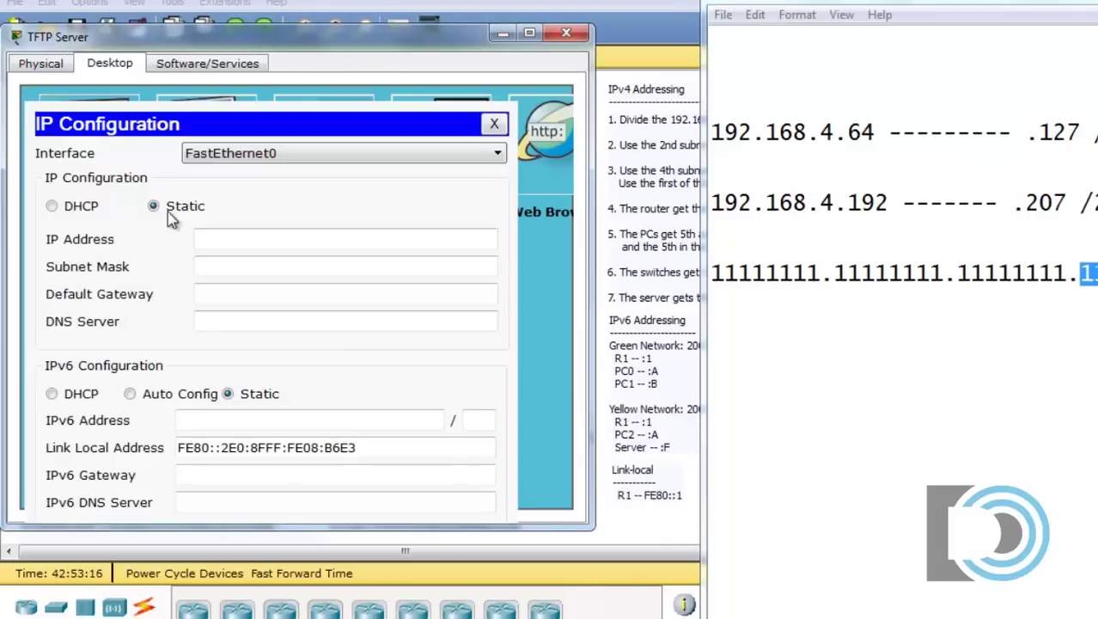
pyautogui.click(226, 238)
pyautogui.write('192')
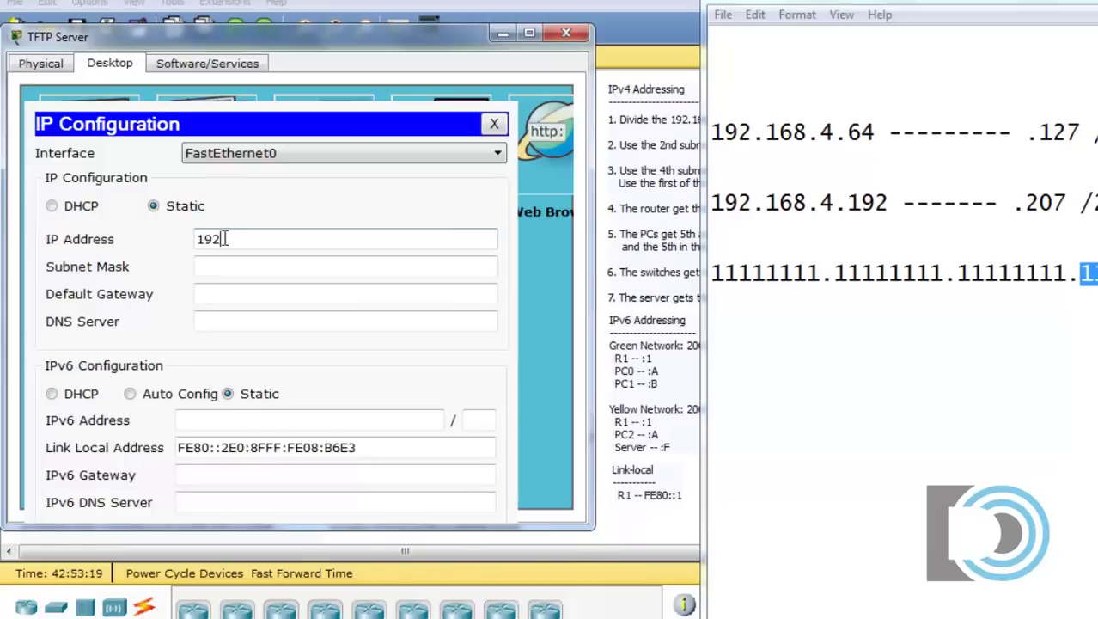
pyautogui.write('.168')
pyautogui.write('.4.194')
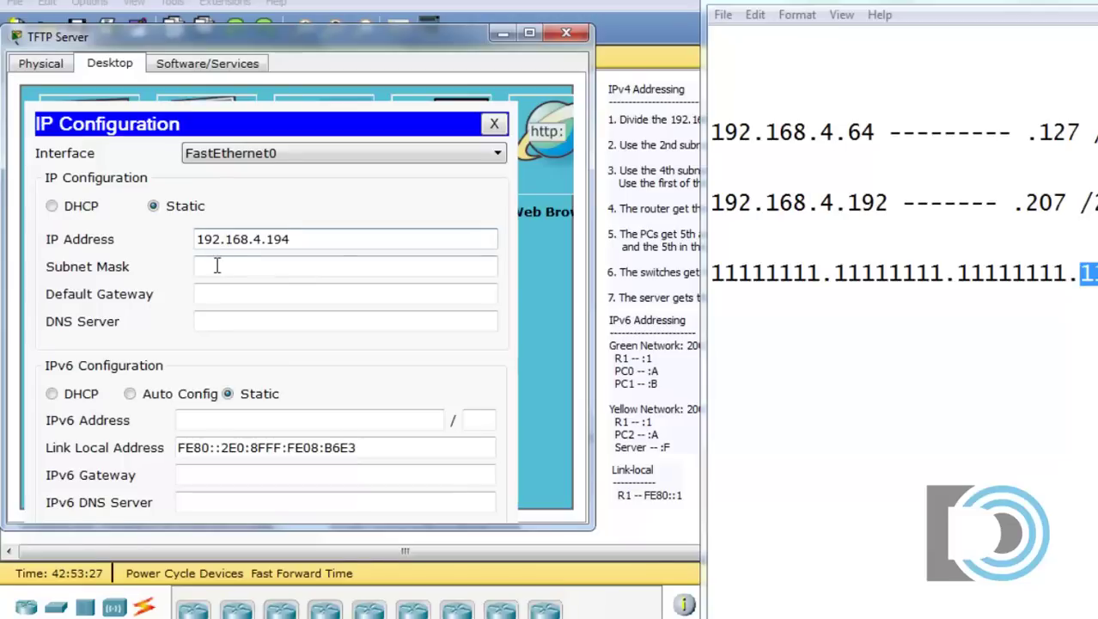
pyautogui.click(216, 265)
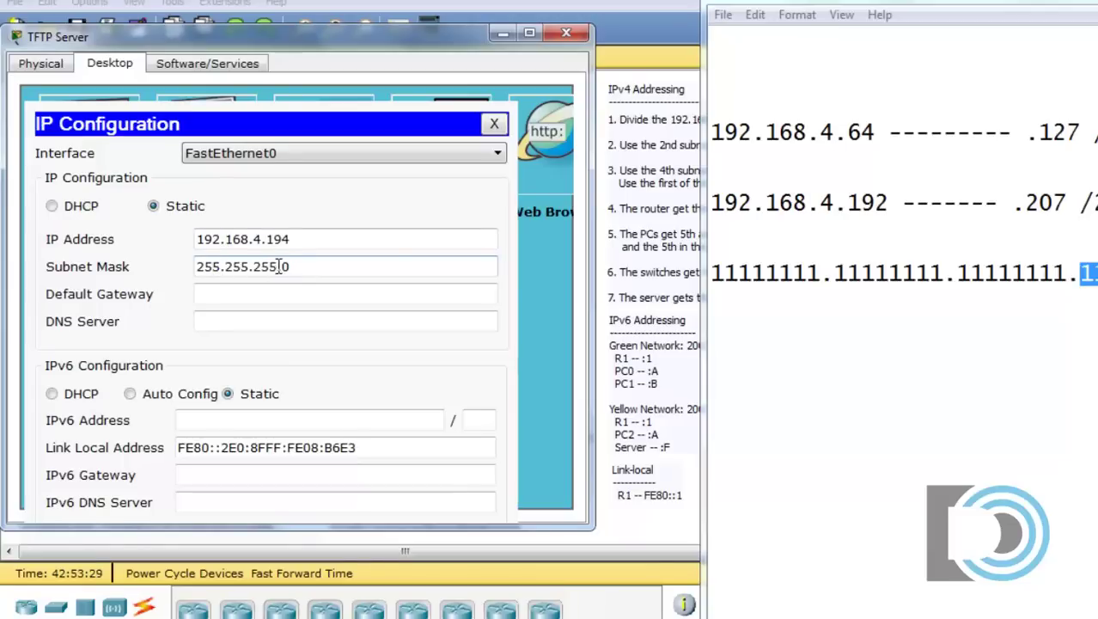
pyautogui.moveTo(281, 267); pyautogui.dragTo(296, 266)
pyautogui.write('240')
# Set the TFTP Server's default gateway to 192.168.4.193, clearing the invalid-gateway error.
pyautogui.click(223, 297)
pyautogui.click(224, 296)
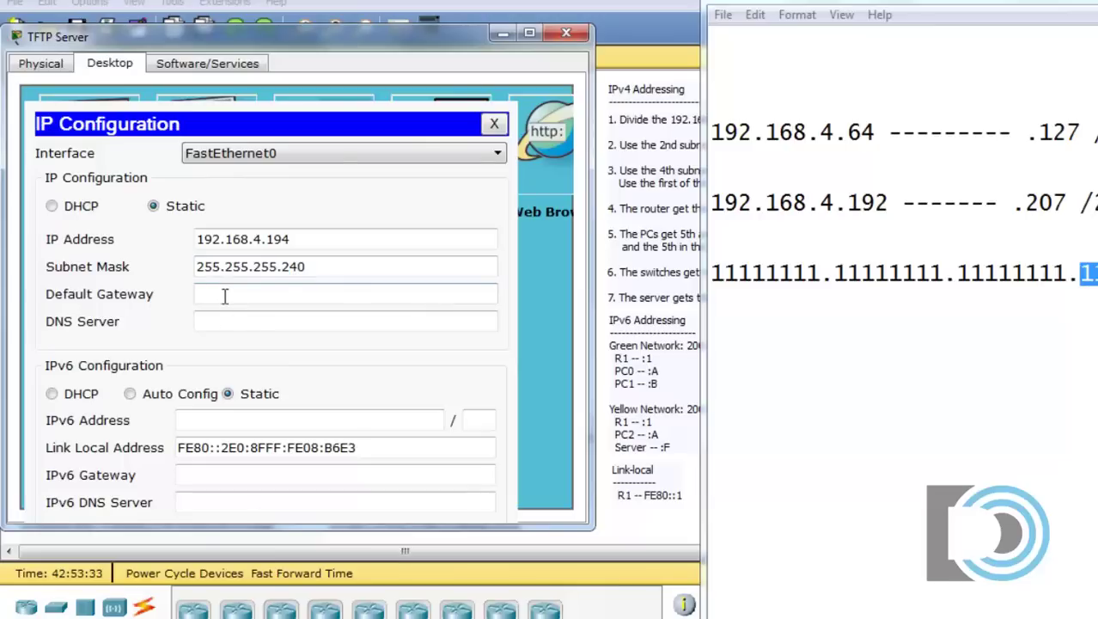
pyautogui.write('192.168.4.')
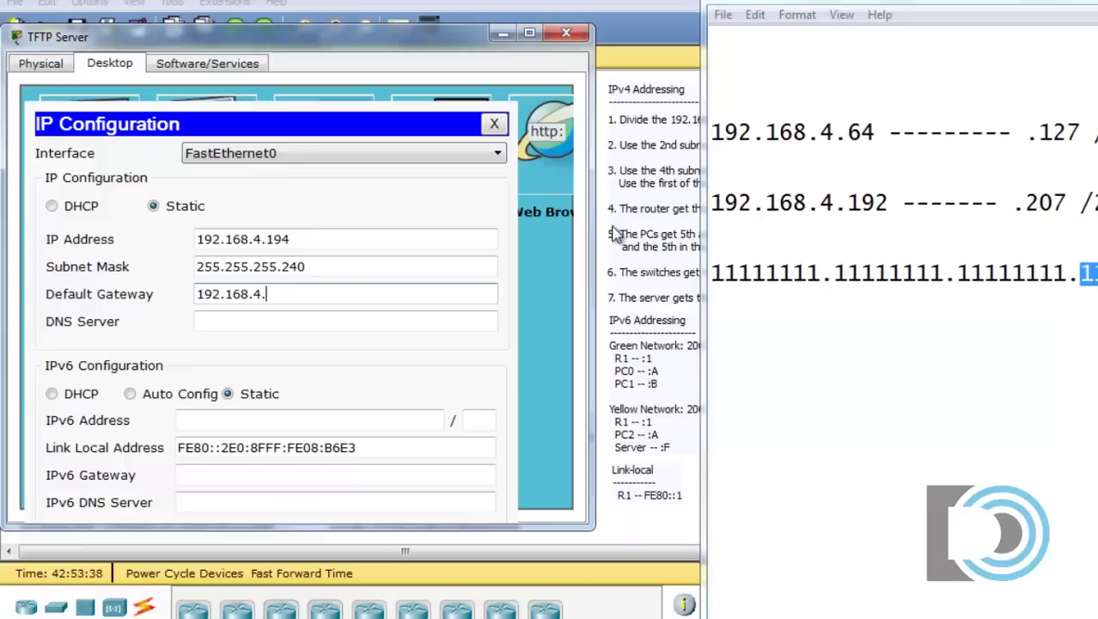
pyautogui.moveTo(849, 202); pyautogui.dragTo(878, 202)
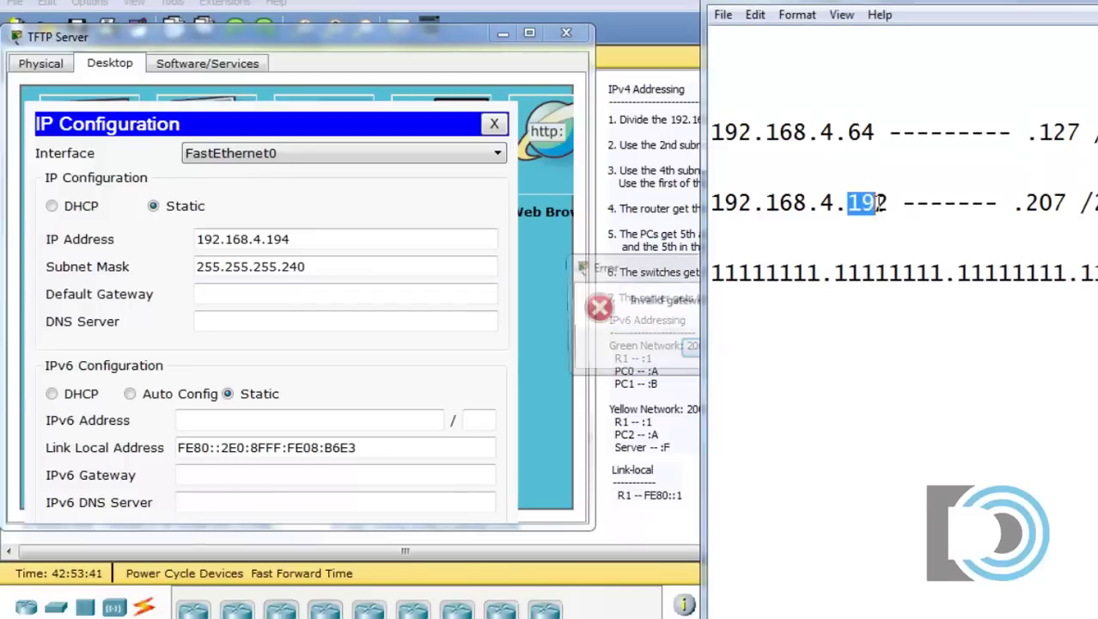
pyautogui.click(716, 351)
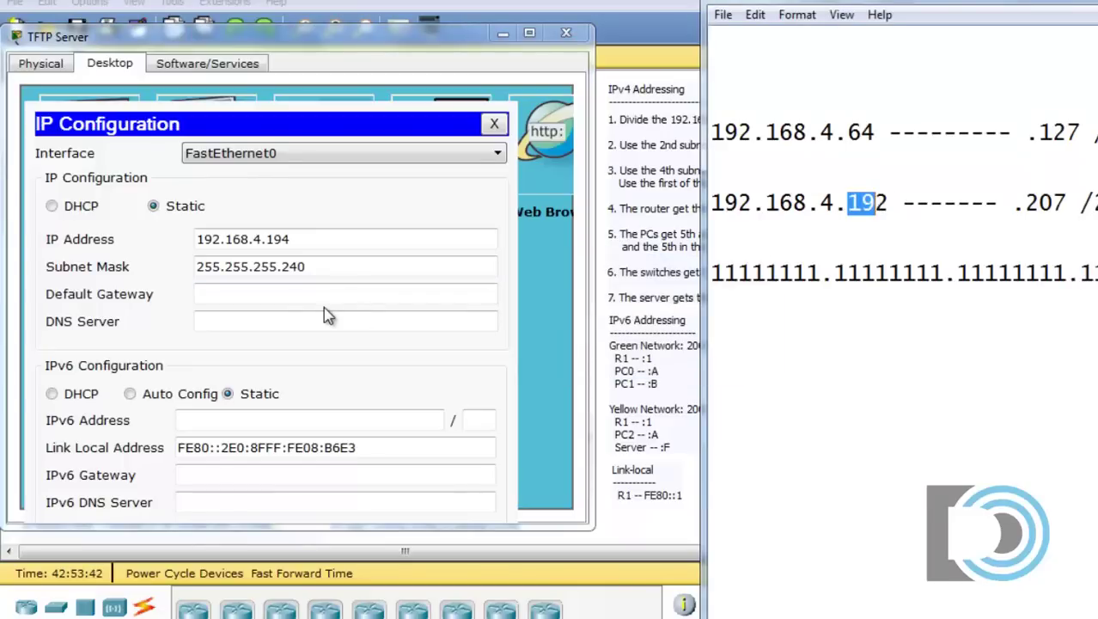
pyautogui.click(212, 294)
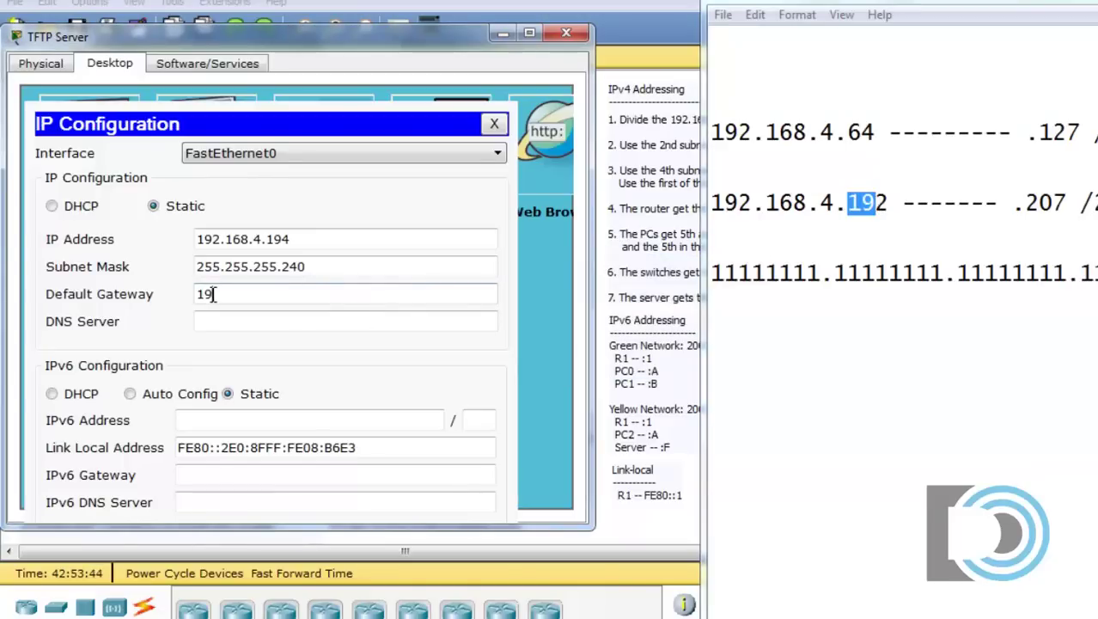
pyautogui.write('192.168.4.193')
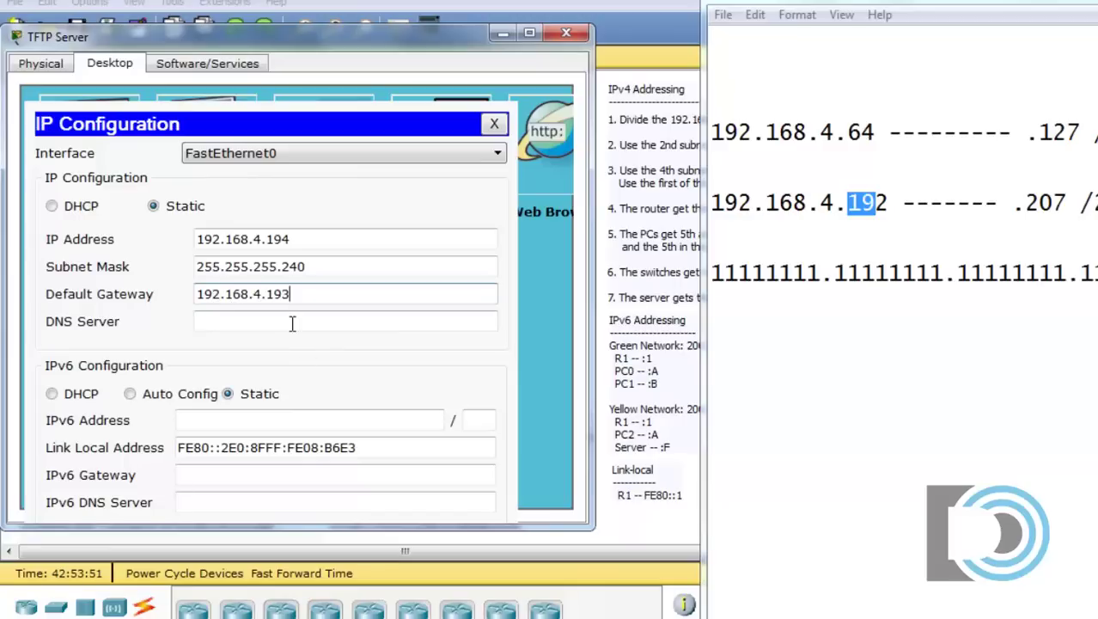
pyautogui.press('Tab')
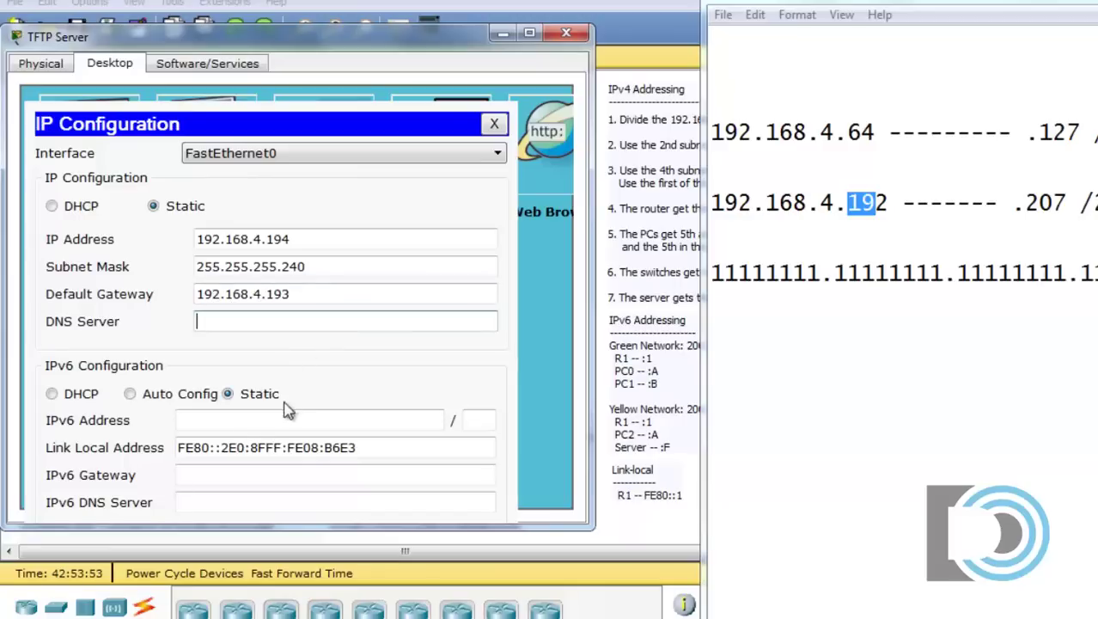
pyautogui.click(190, 422)
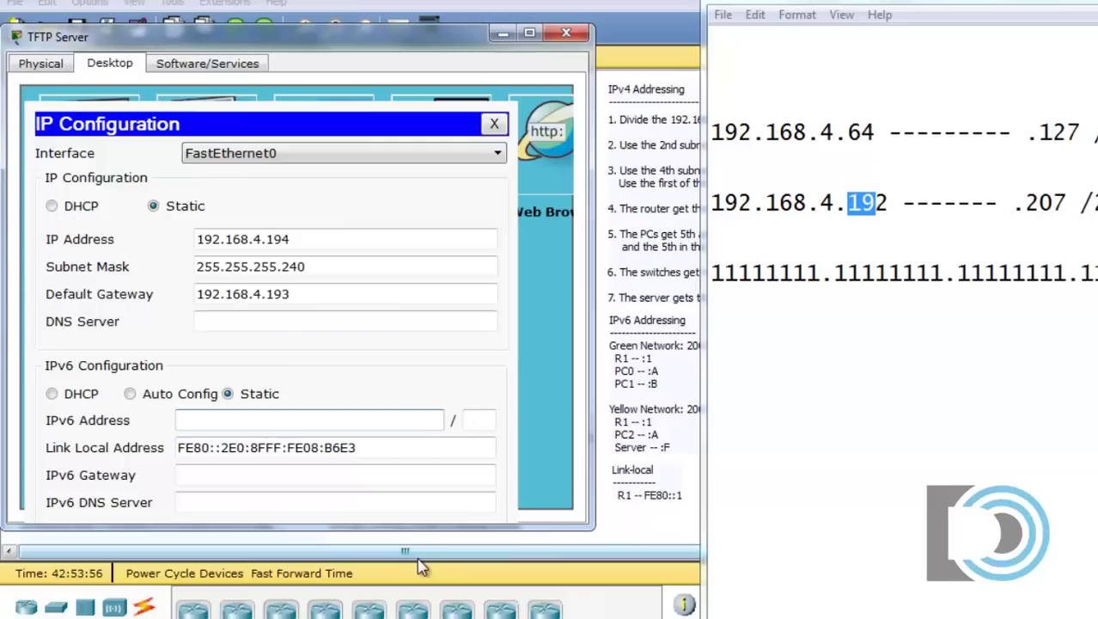
# Enter 2001:DB8:CCCC:2::F, prefix 64 and IPv6 gateway FE80::1 on the TFTP Server.
pyautogui.moveTo(981, 4); pyautogui.dragTo(890, 476)
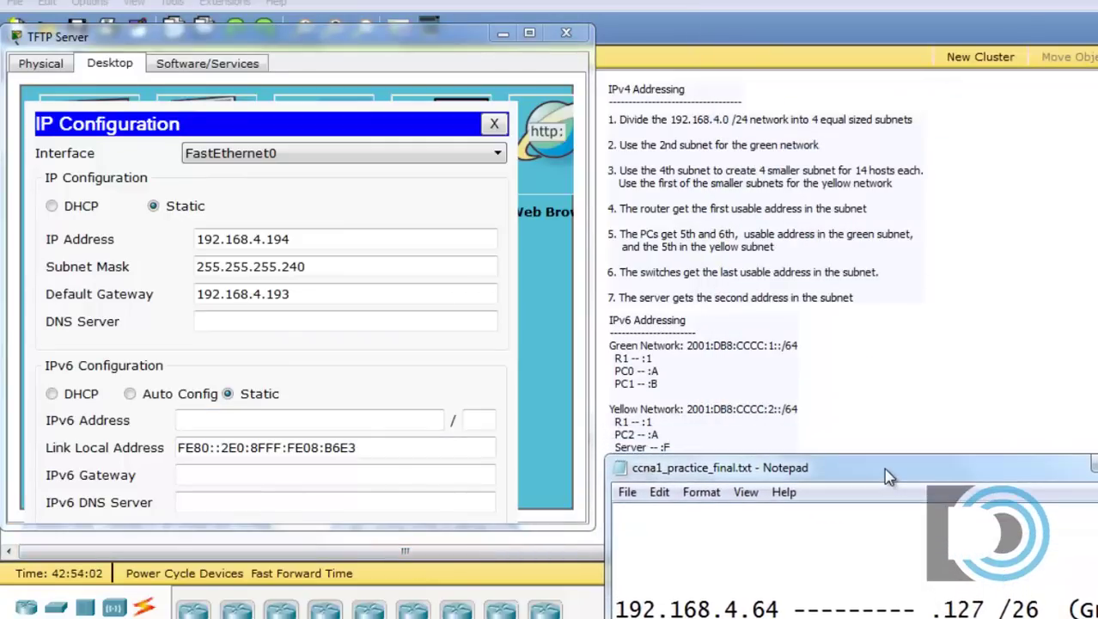
pyautogui.moveTo(684, 473); pyautogui.dragTo(870, 457)
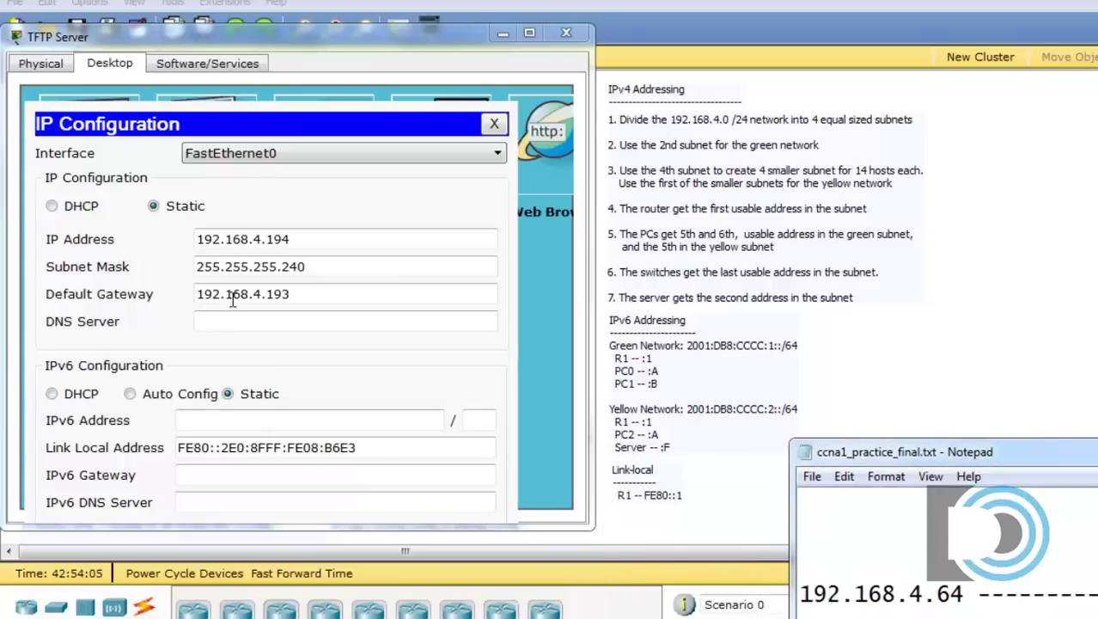
pyautogui.click(191, 420)
pyautogui.write('2001:DB8')
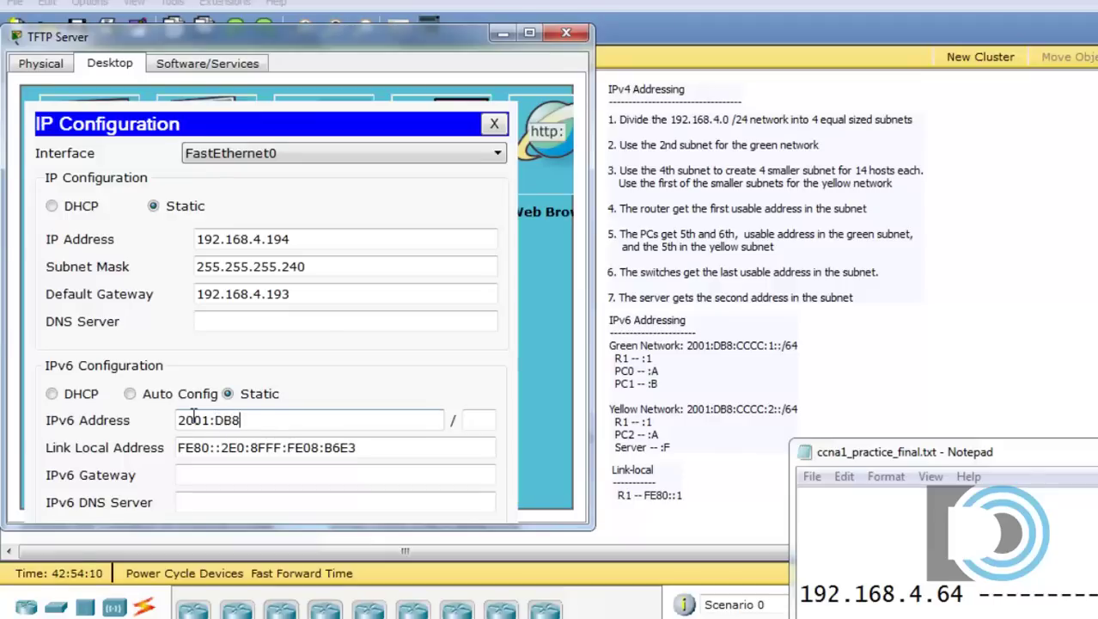
pyautogui.write(':CCCC:2::F')
pyautogui.click(473, 420)
pyautogui.write('64')
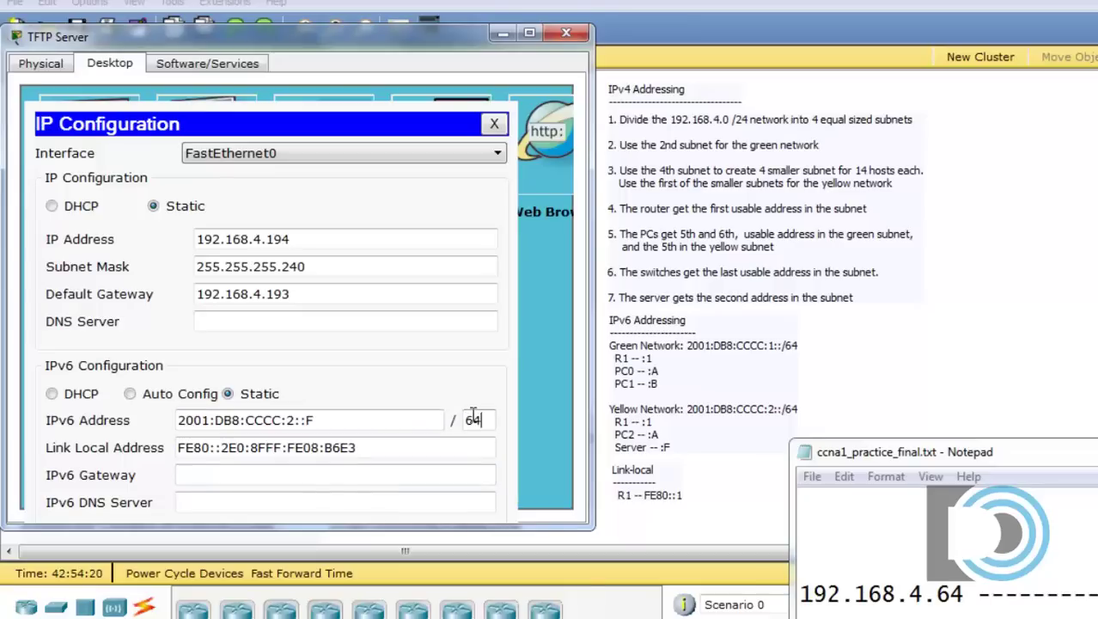
pyautogui.click(312, 472)
pyautogui.write('FE80::1')
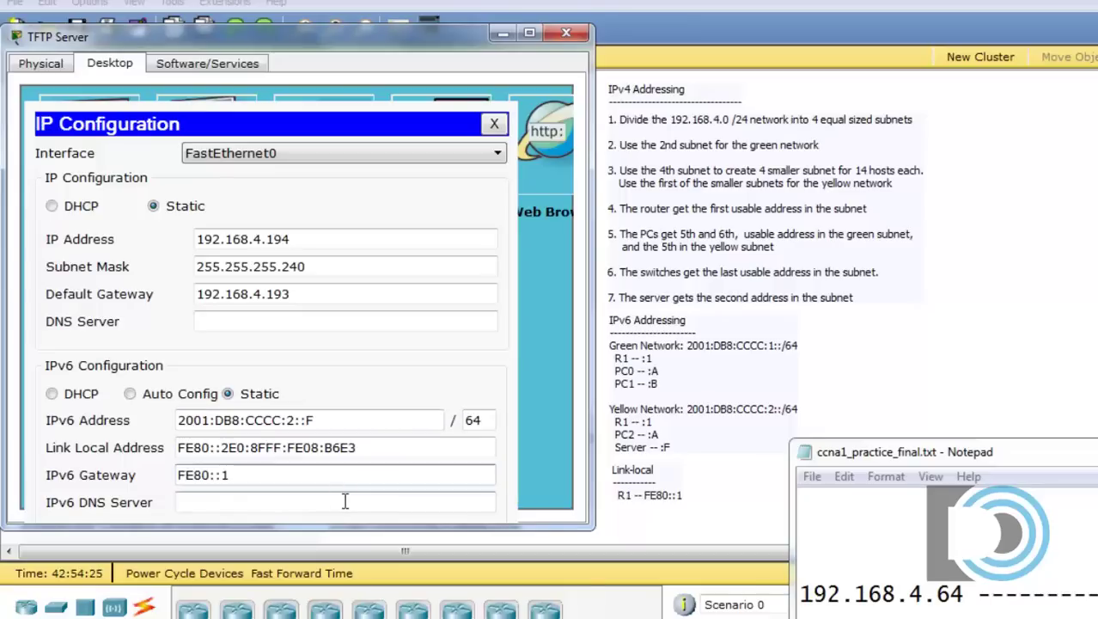
pyautogui.moveTo(300, 48); pyautogui.dragTo(916, 45)
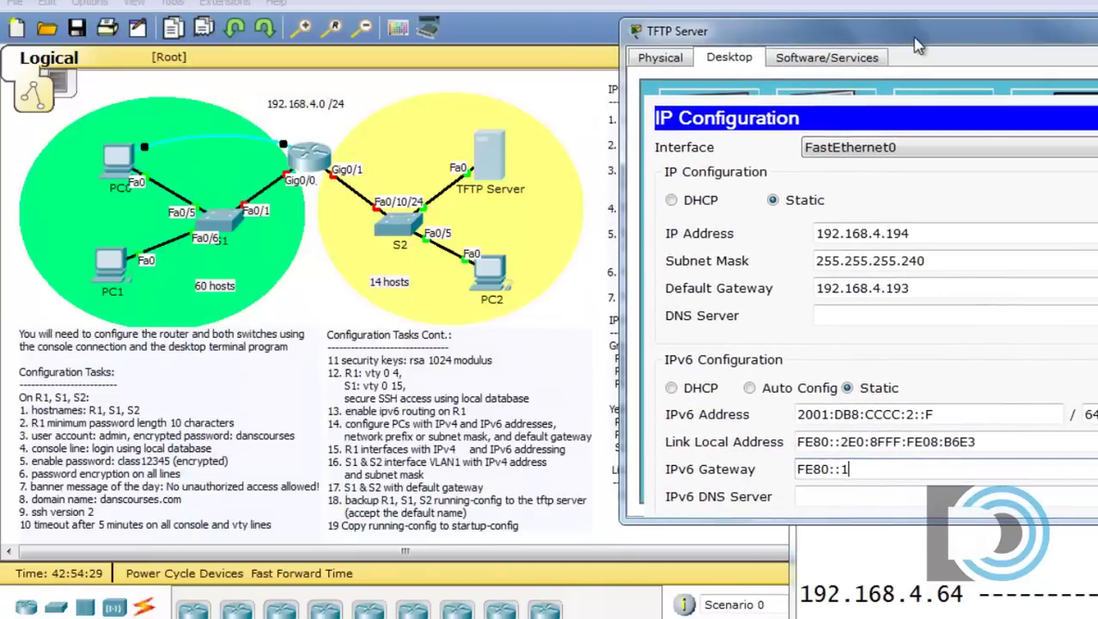
# Compare the subnet digit 2 in PC2's and the server's IPv6 addresses, then close both windows.
pyautogui.click(494, 284)
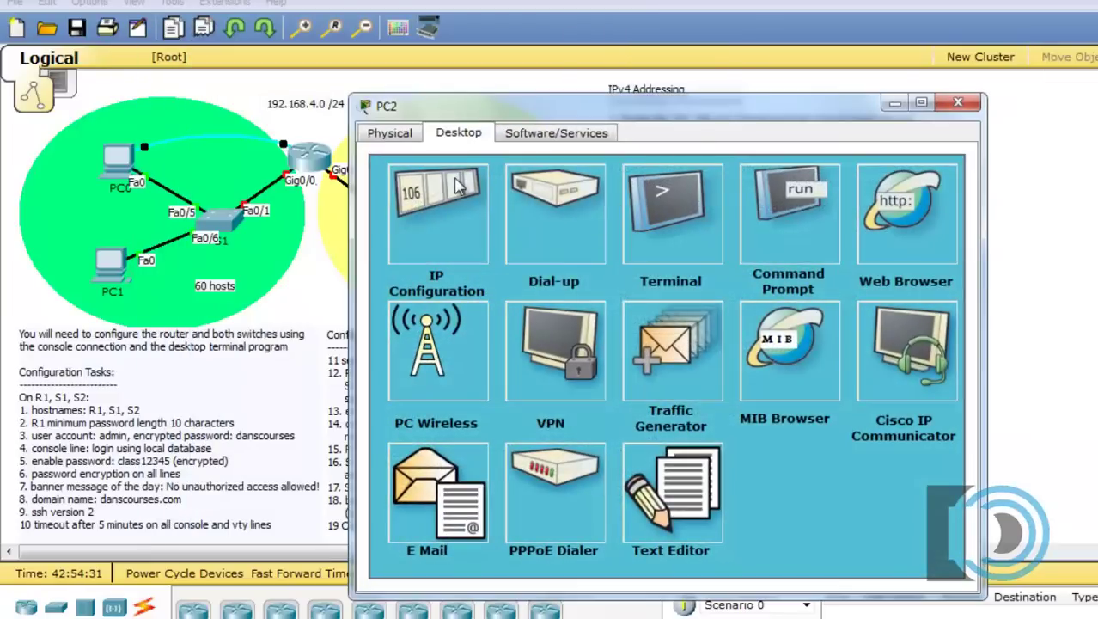
pyautogui.click(455, 188)
pyautogui.moveTo(647, 114); pyautogui.dragTo(307, 64)
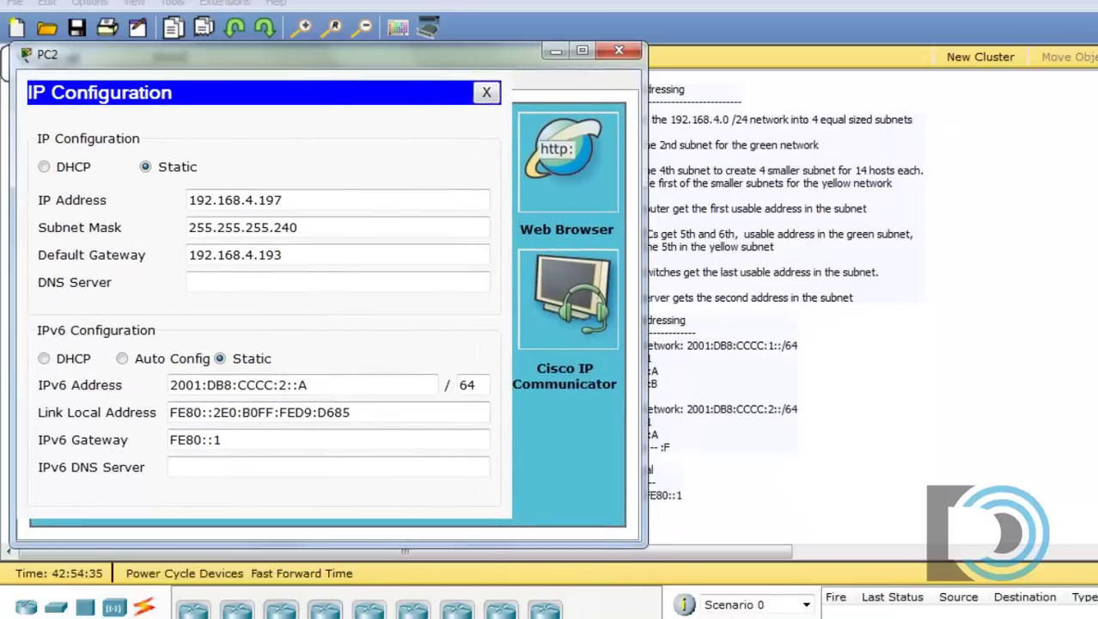
pyautogui.hotkey('alt', 'Tab')
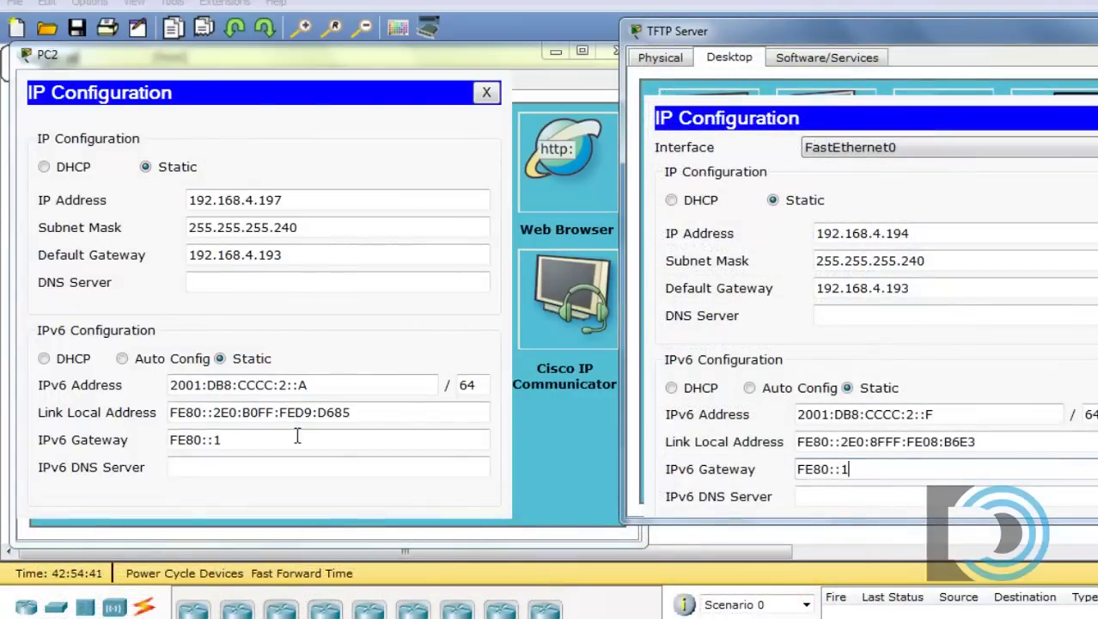
pyautogui.doubleClick(913, 413)
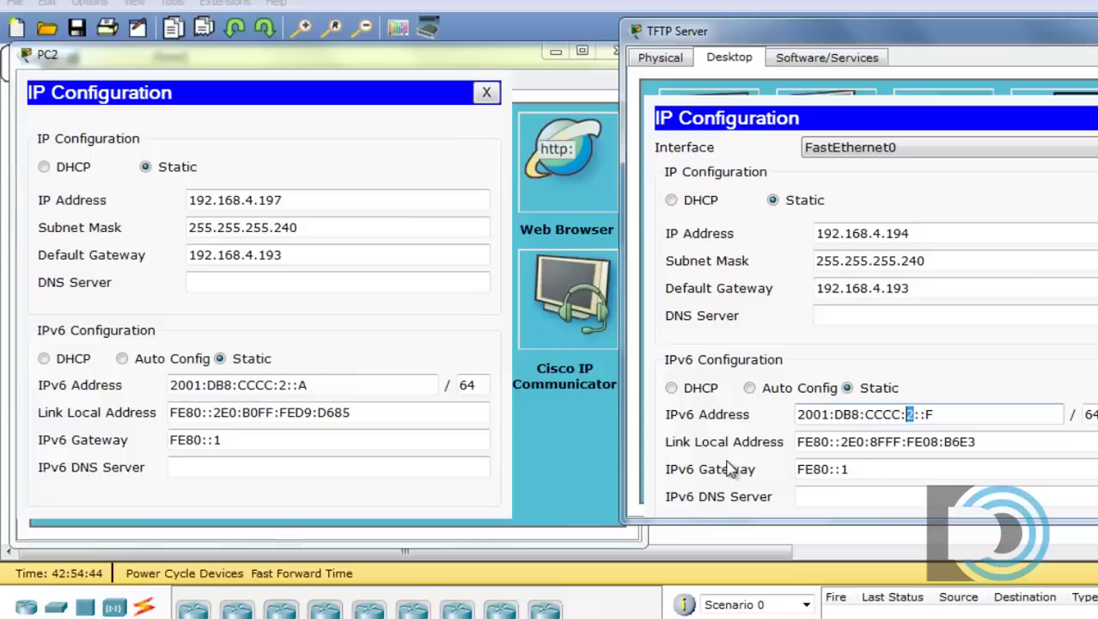
pyautogui.doubleClick(282, 385)
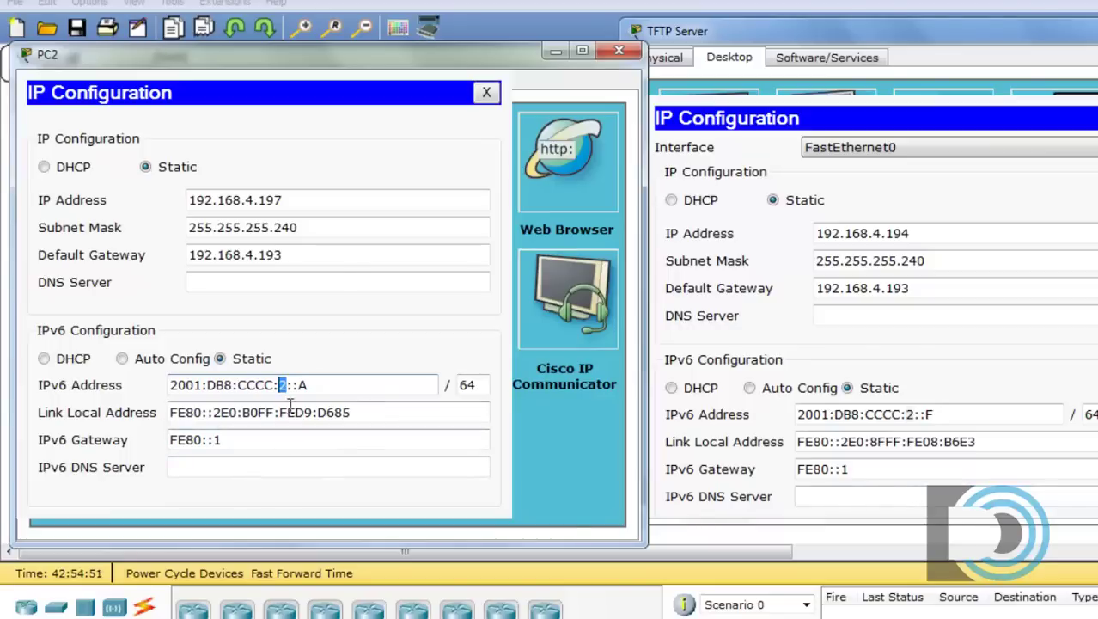
pyautogui.click(1001, 421)
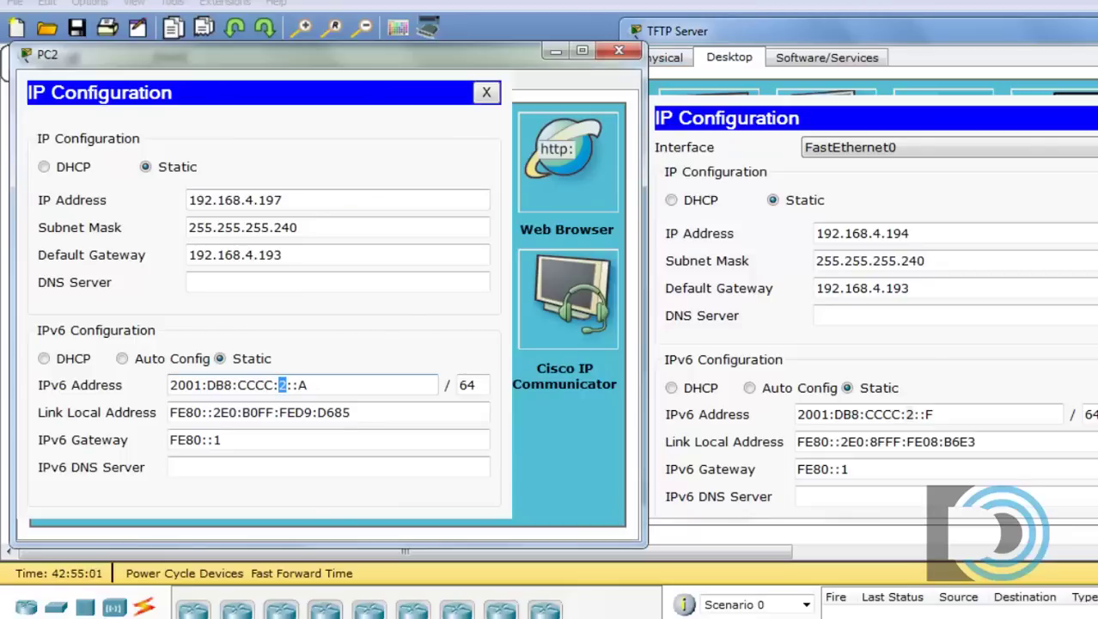
pyautogui.hotkey('alt', 'F4')
pyautogui.click(618, 50)
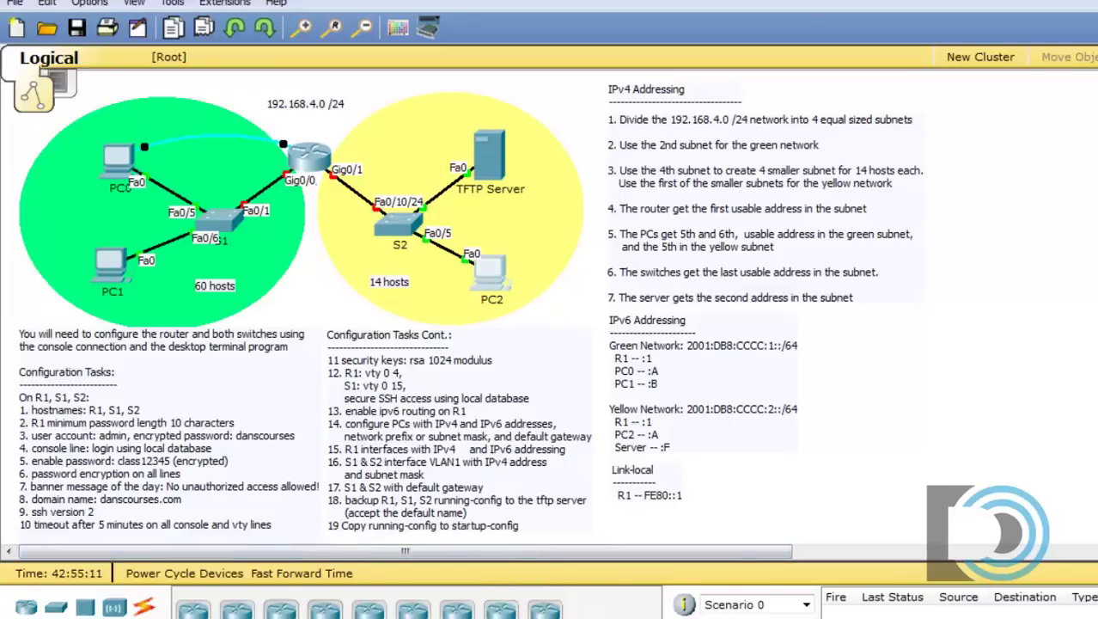
# Bring the PT Activity instructions window to the front from the taskbar.
pyautogui.click(389, 618)
pyautogui.click(470, 568)
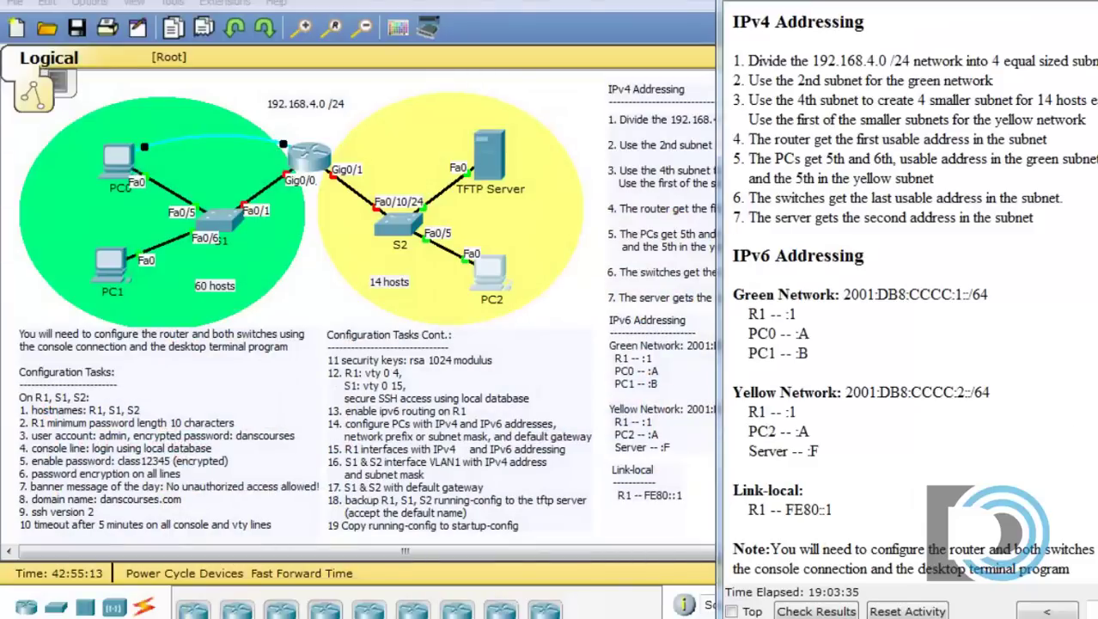